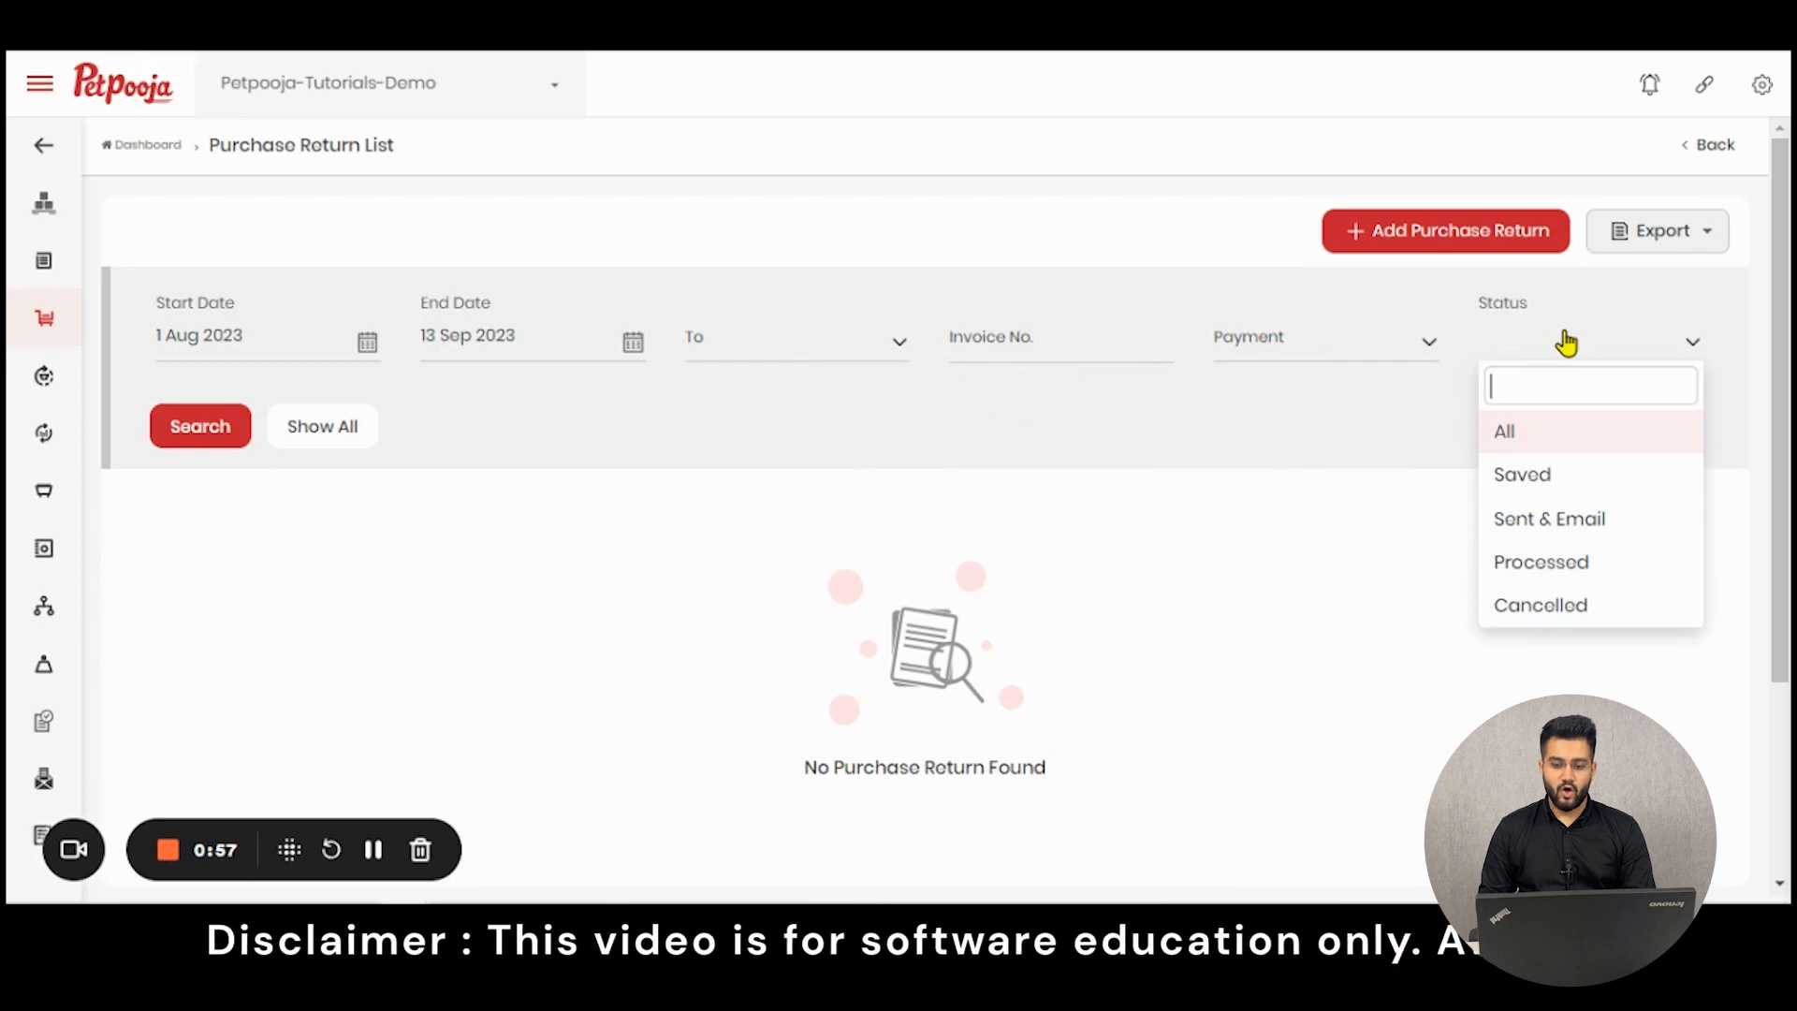
- Try to export all records of the purchase return list
{"action": "left_click", "coordinate": [1165, 378]}
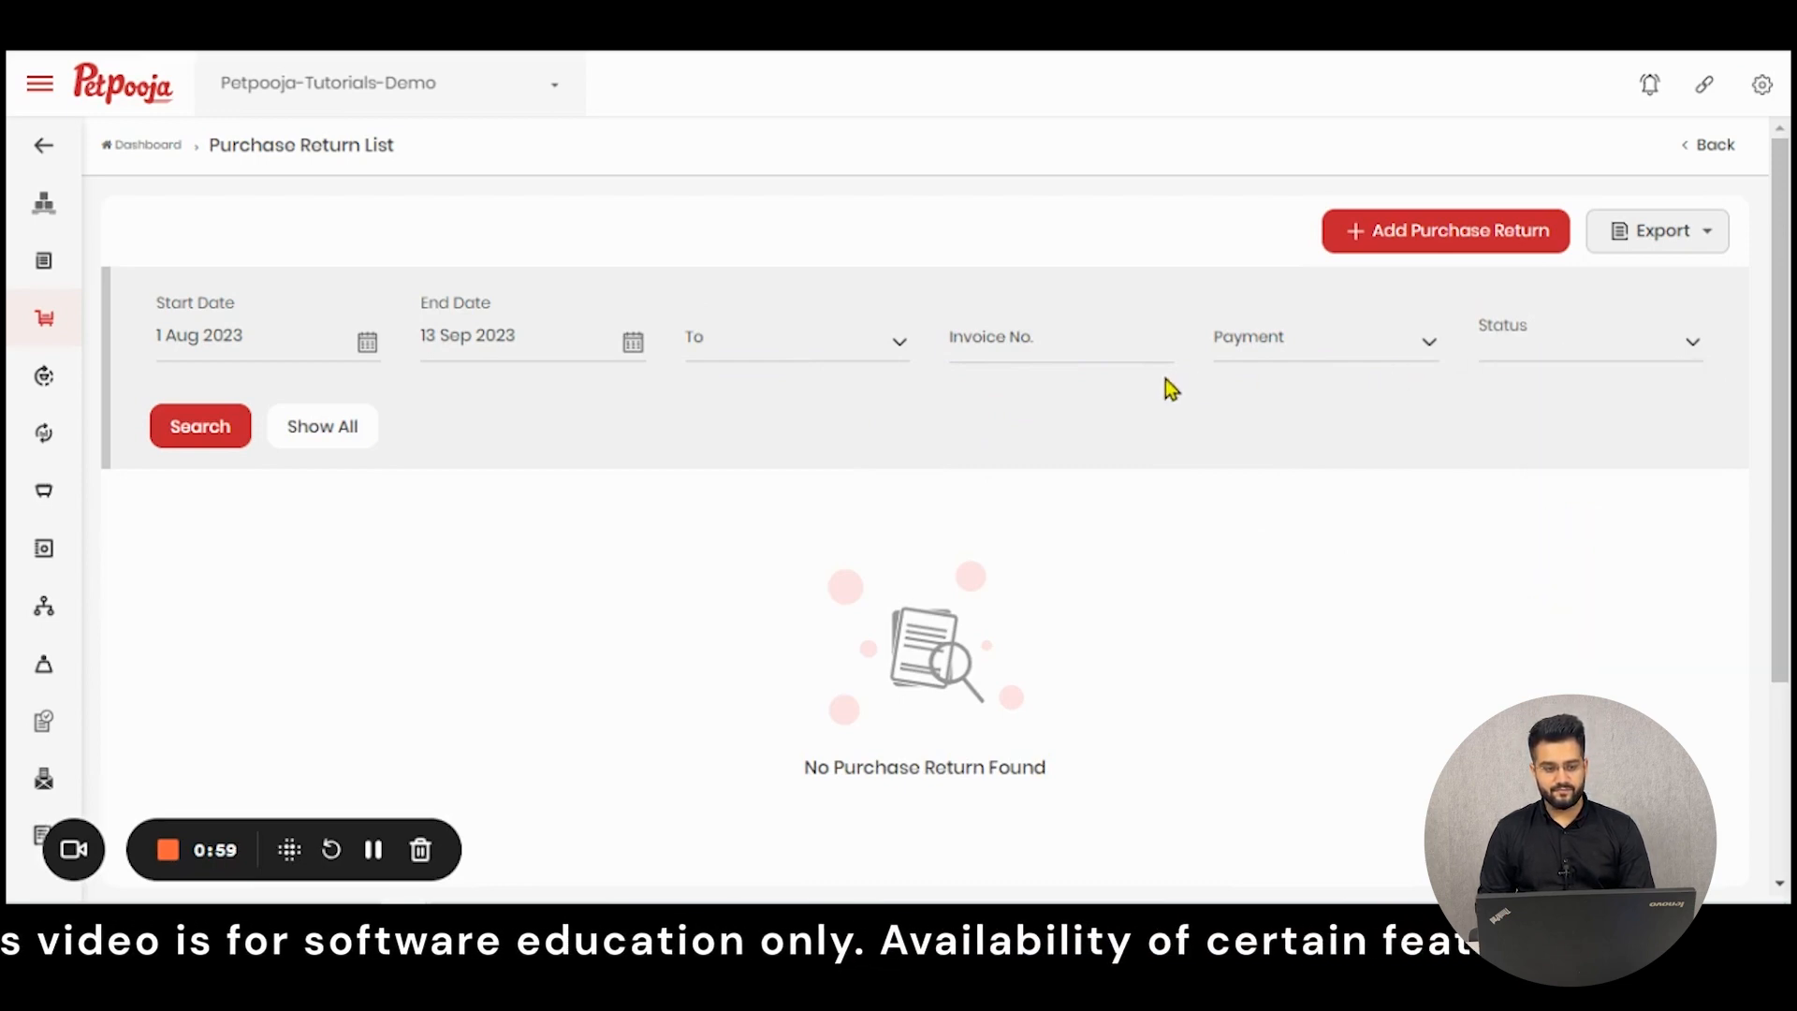
{"action": "left_click", "coordinate": [1627, 259]}
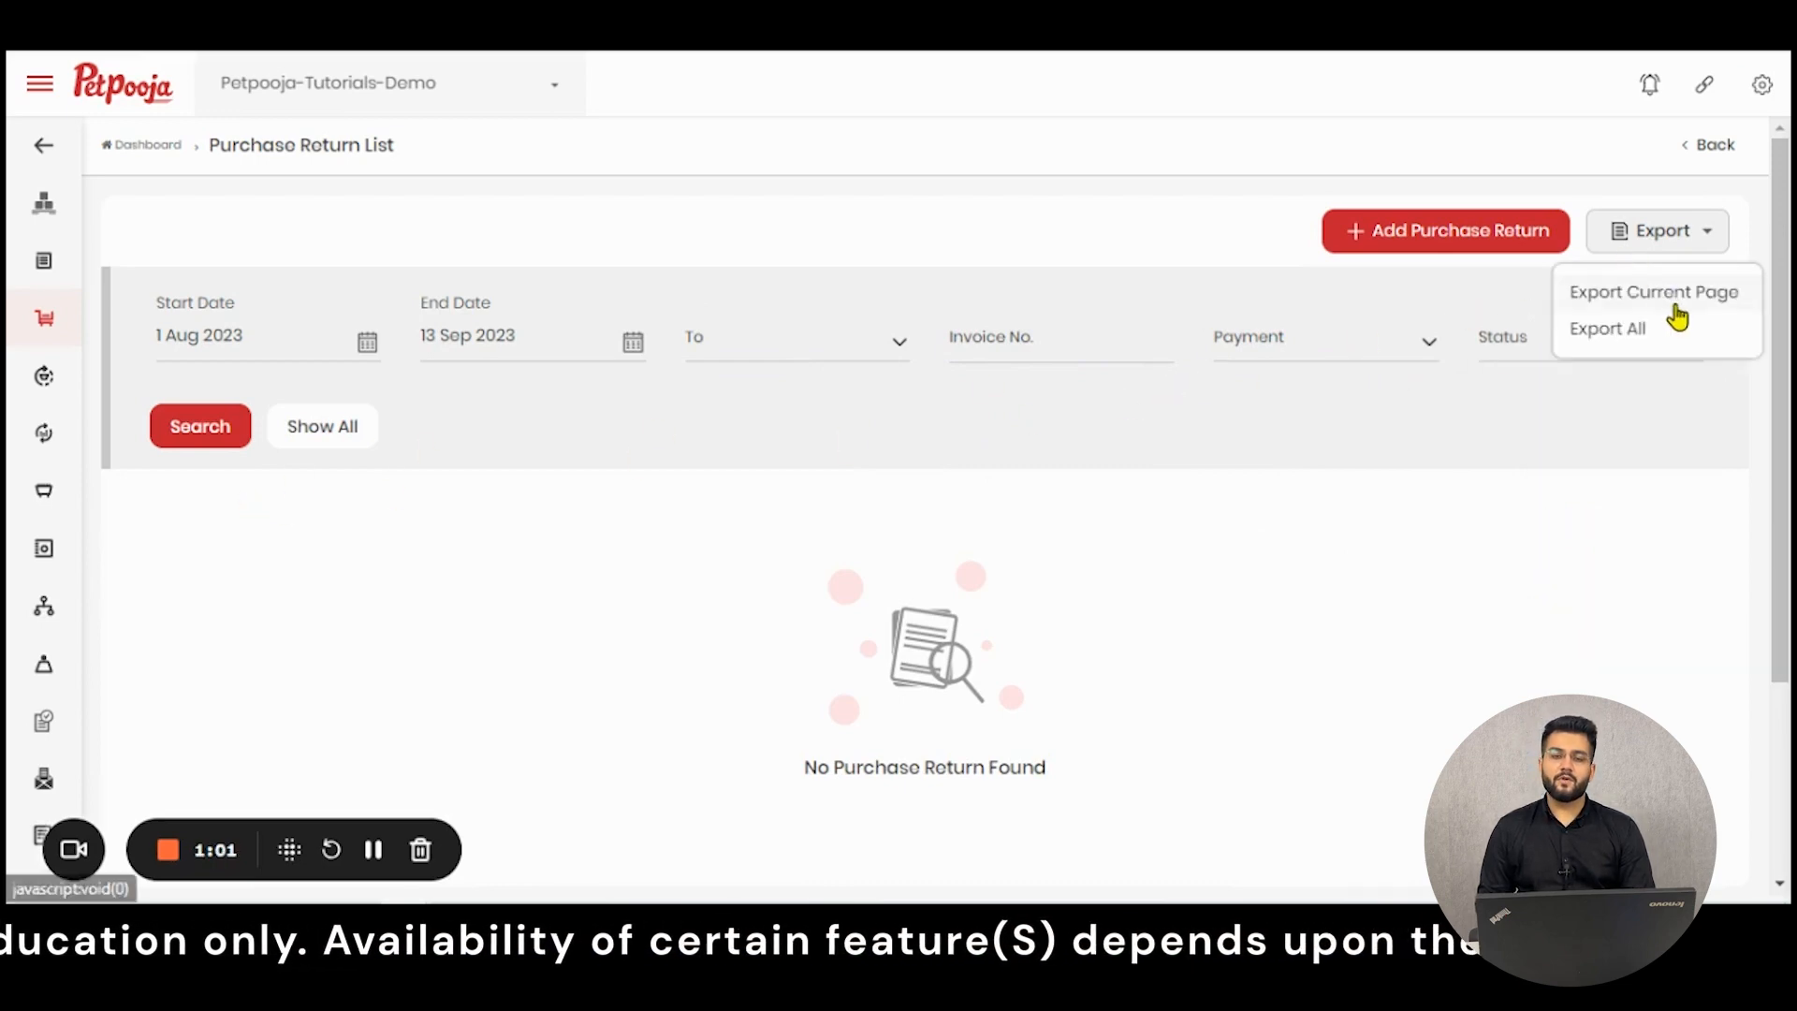
{"action": "left_click", "coordinate": [1638, 335]}
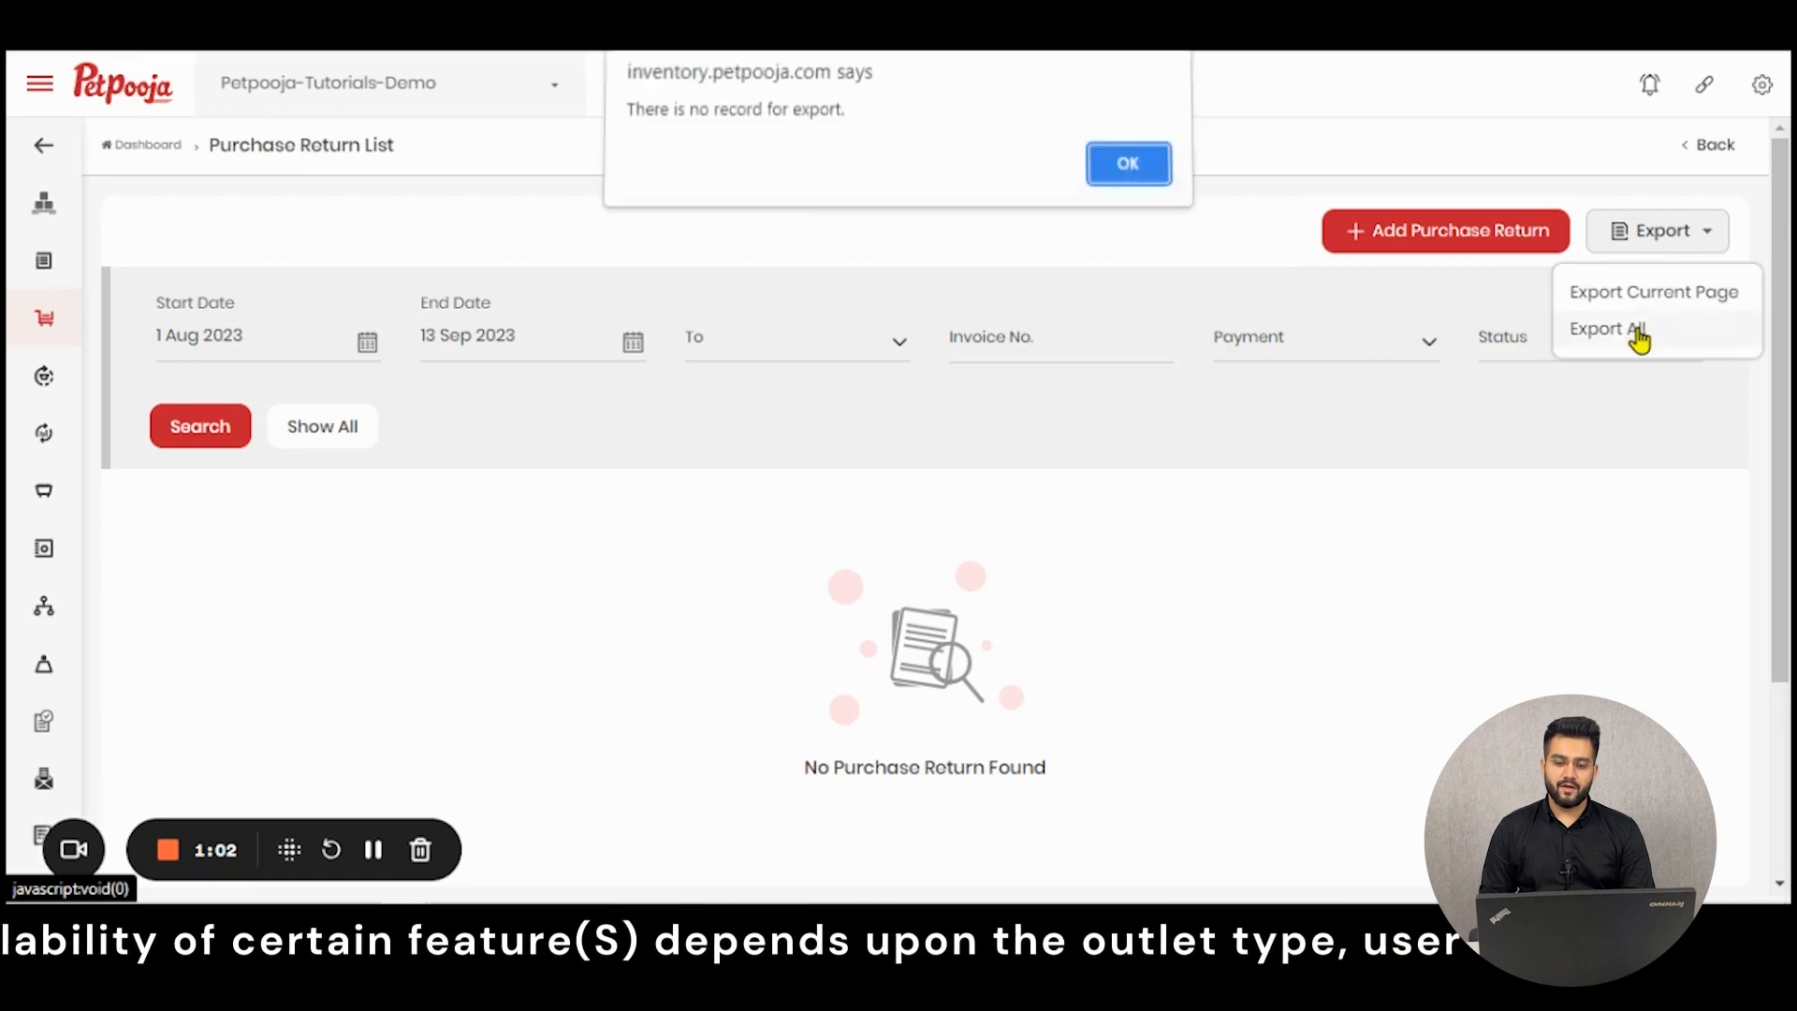
{"action": "left_click", "coordinate": [1134, 172]}
{"action": "left_click", "coordinate": [1717, 240]}
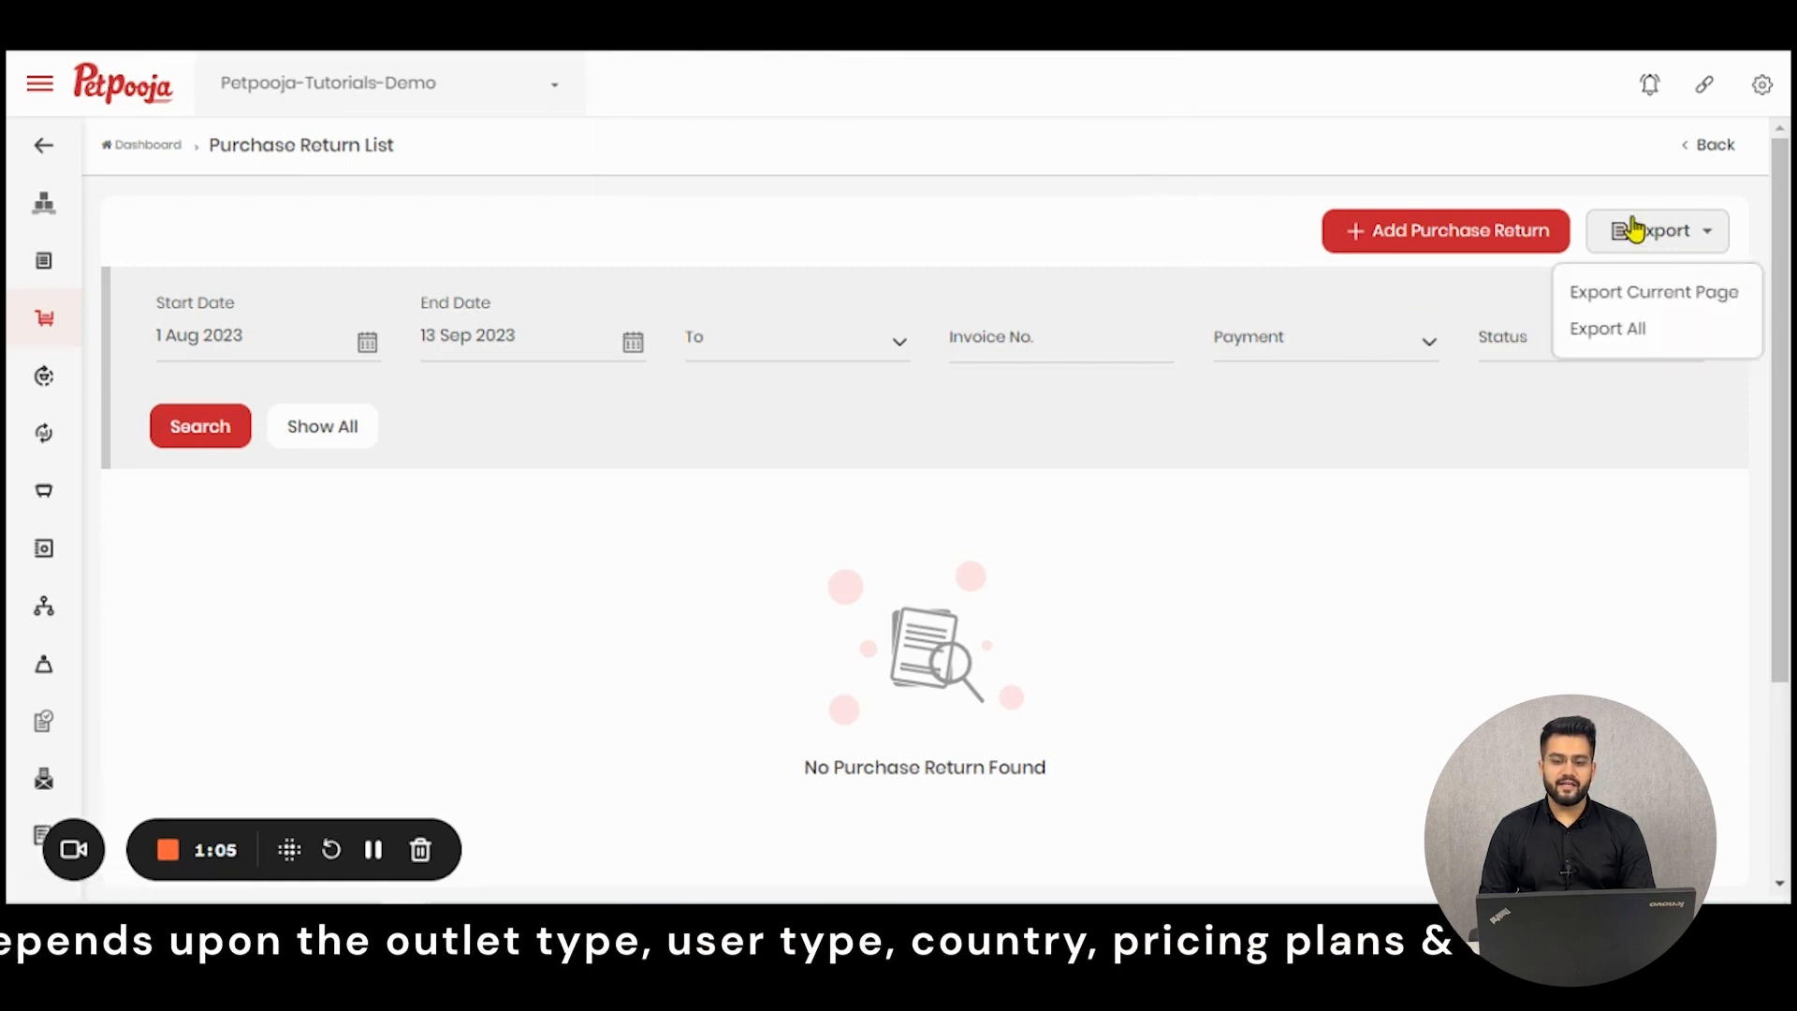
{"action": "left_click", "coordinate": [1047, 228]}
- Start a new purchase return, try Supplier as the recipient type, and set it back to Kitchen
{"action": "left_click", "coordinate": [1400, 230]}
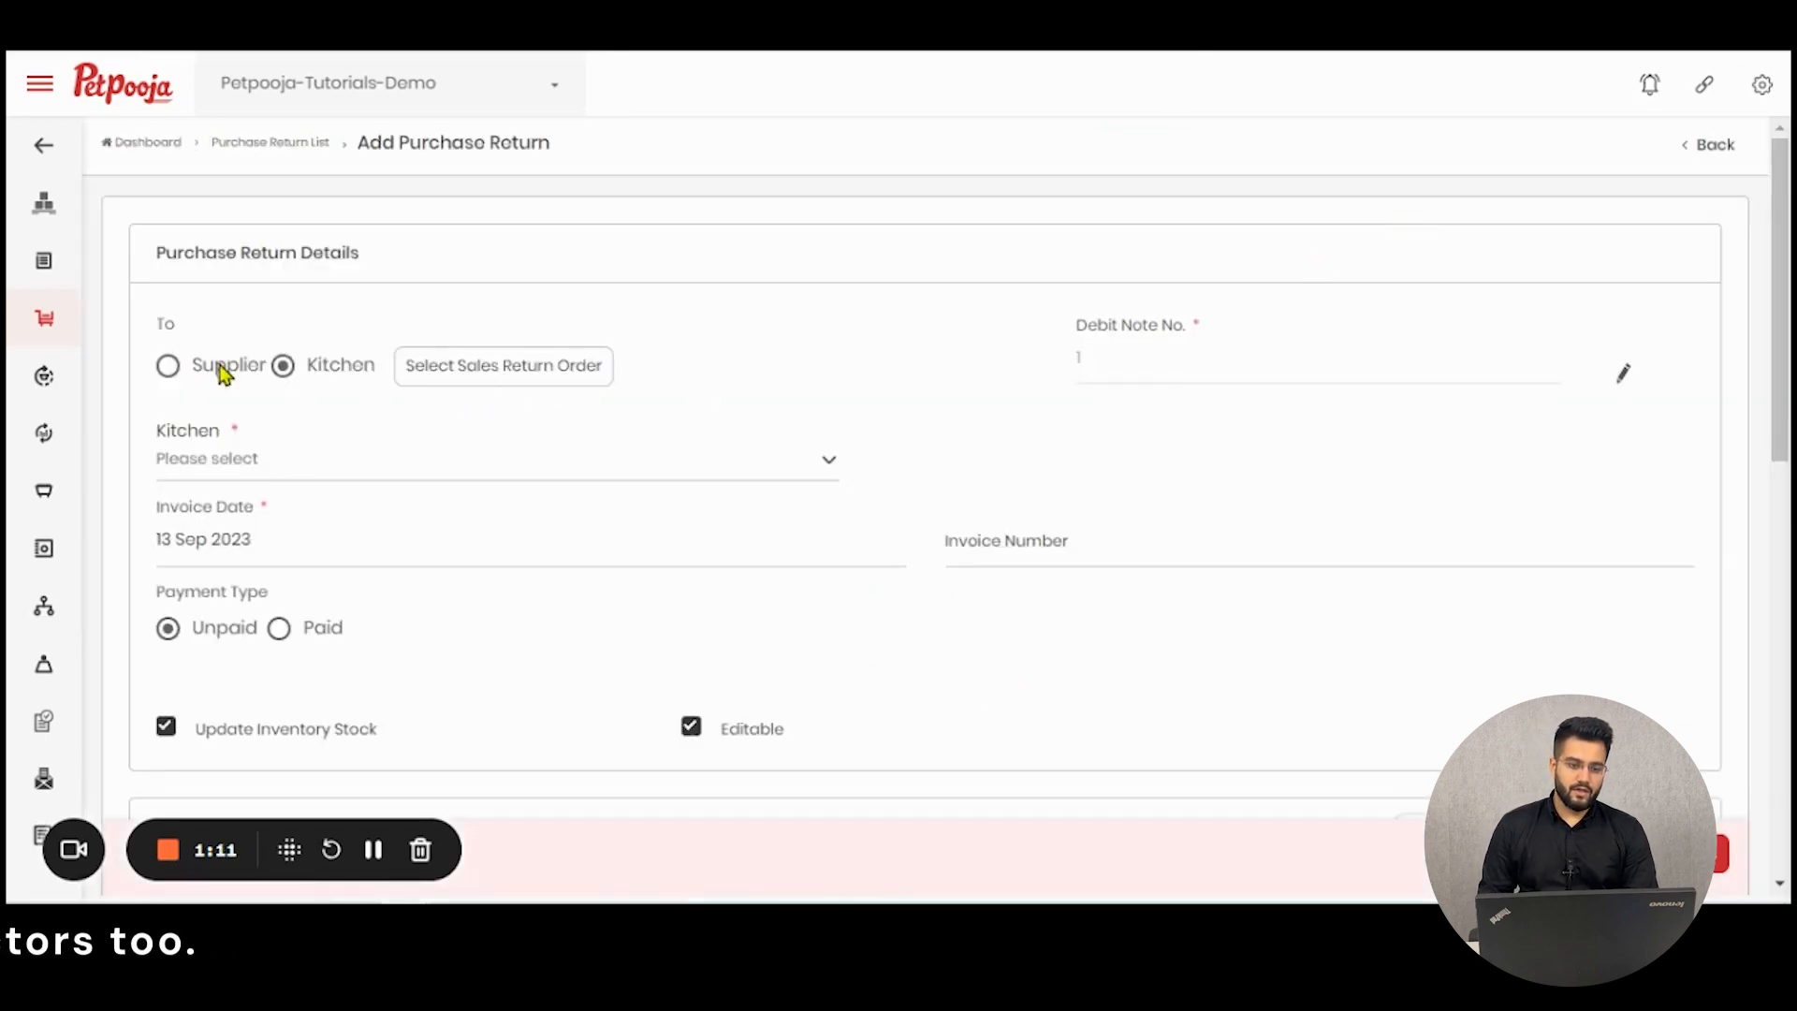
{"action": "left_click", "coordinate": [170, 365]}
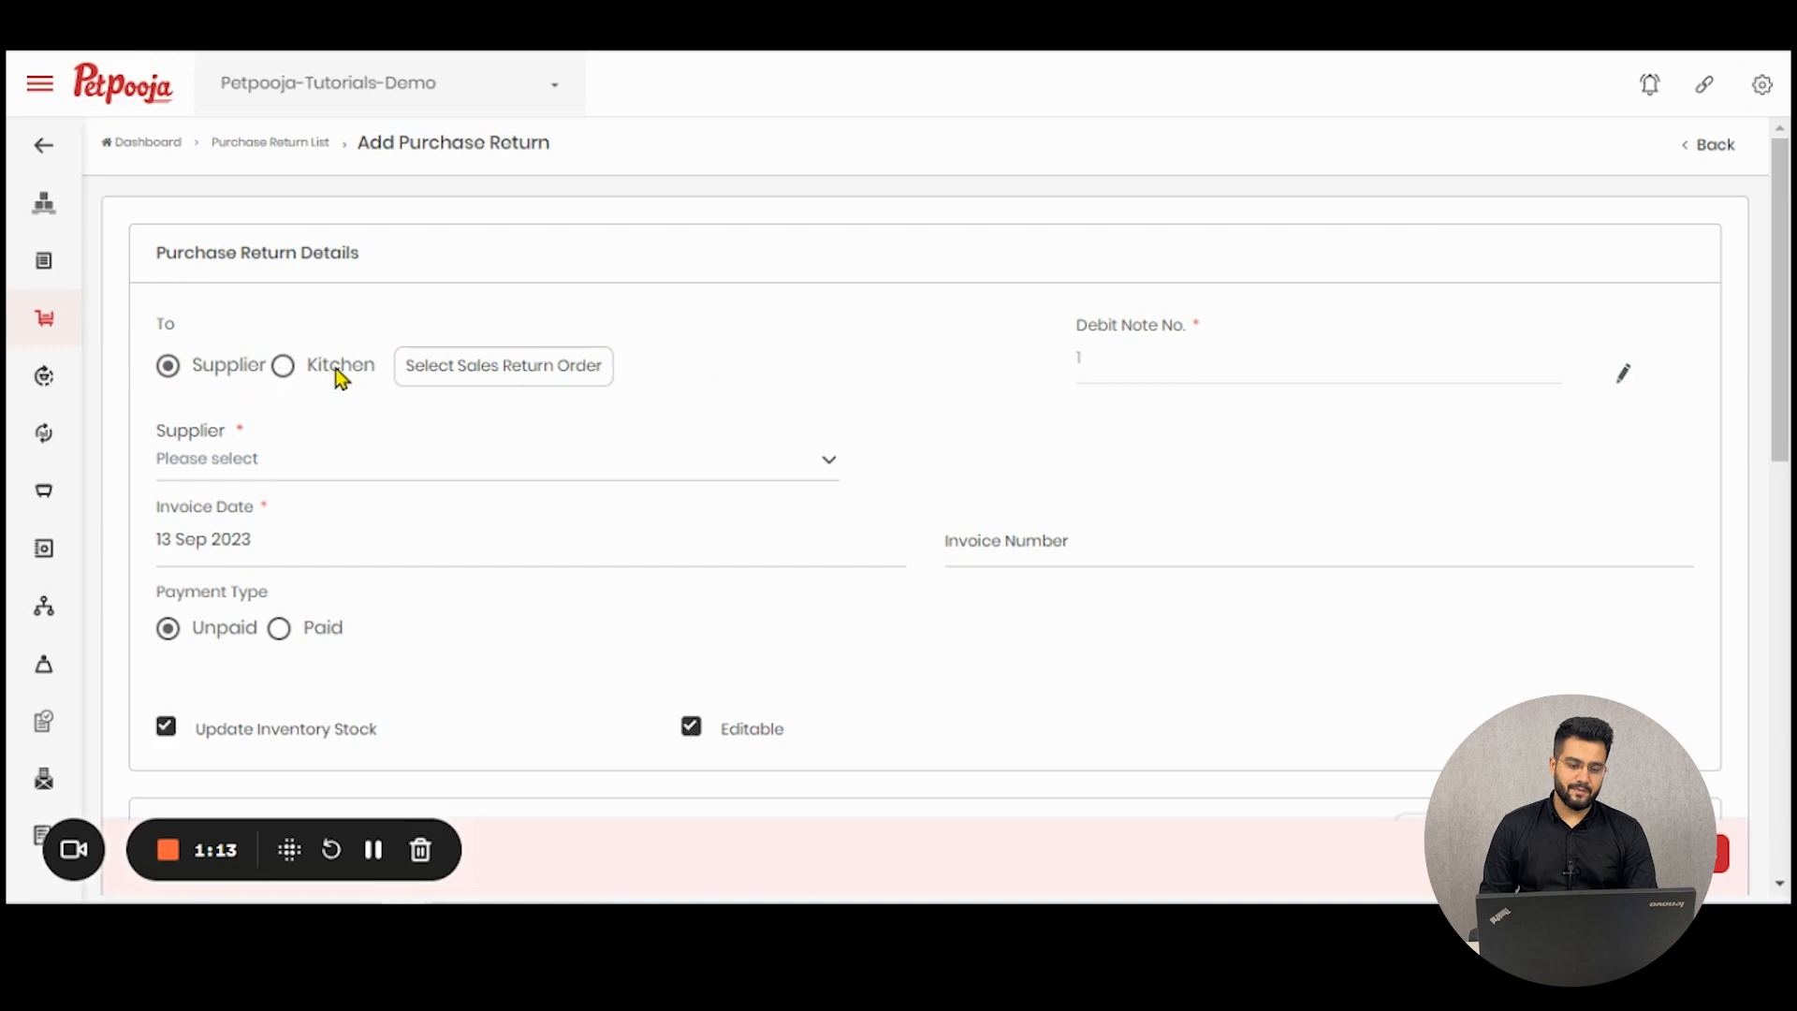
{"action": "left_click", "coordinate": [309, 369]}
- View the sales return orders available for the kitchen and point out the debit note number field
{"action": "left_click", "coordinate": [471, 373]}
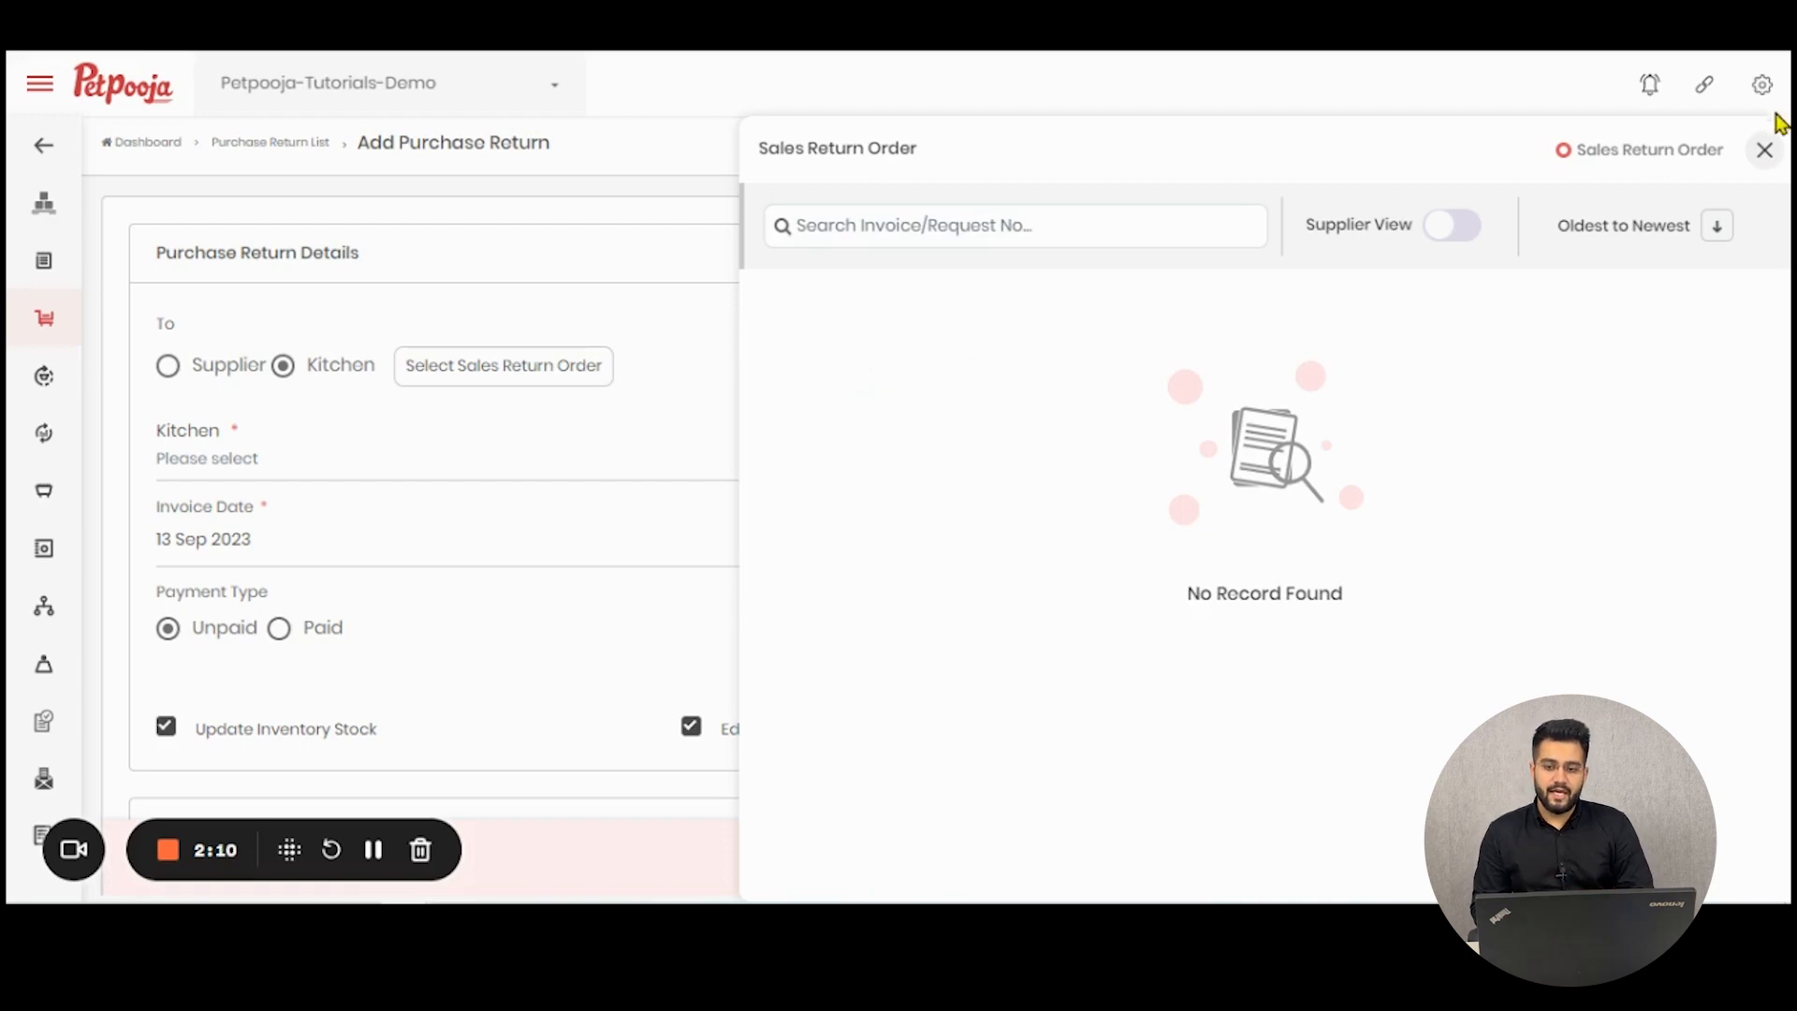
{"action": "left_click", "coordinate": [1765, 150]}
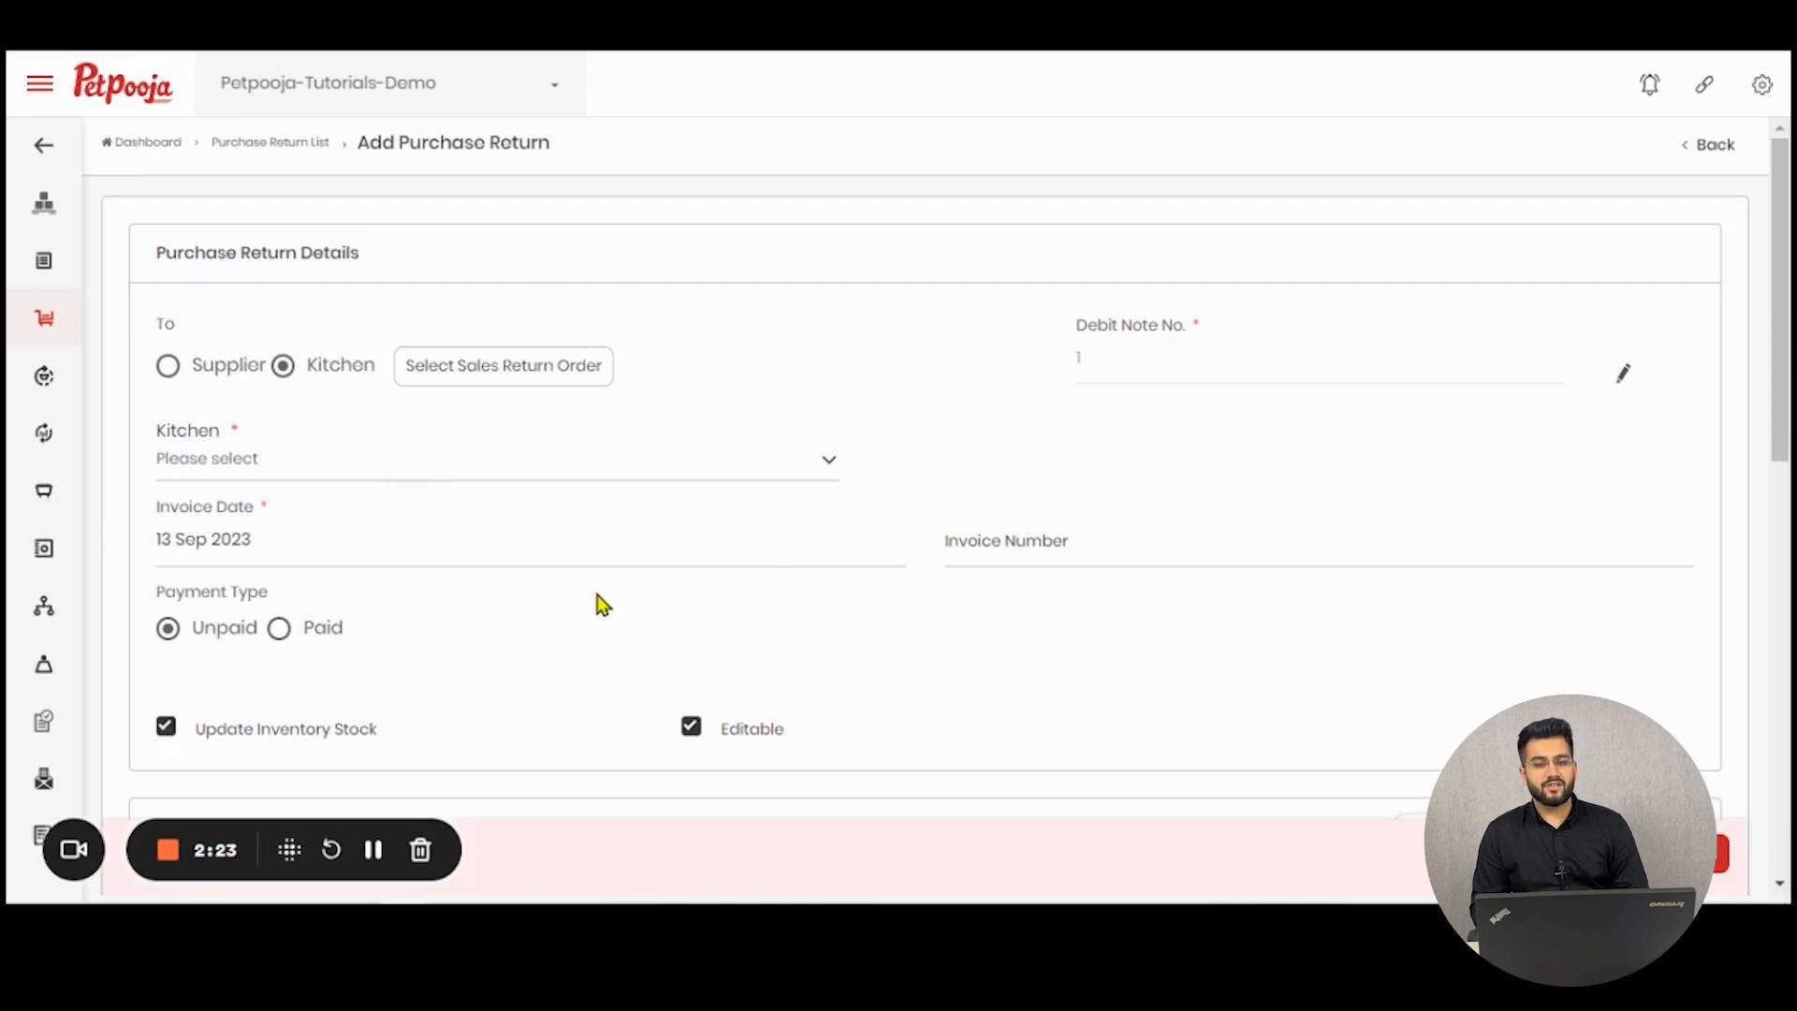
{"action": "left_click_drag", "start_coordinate": [1051, 321], "coordinate": [1231, 315]}
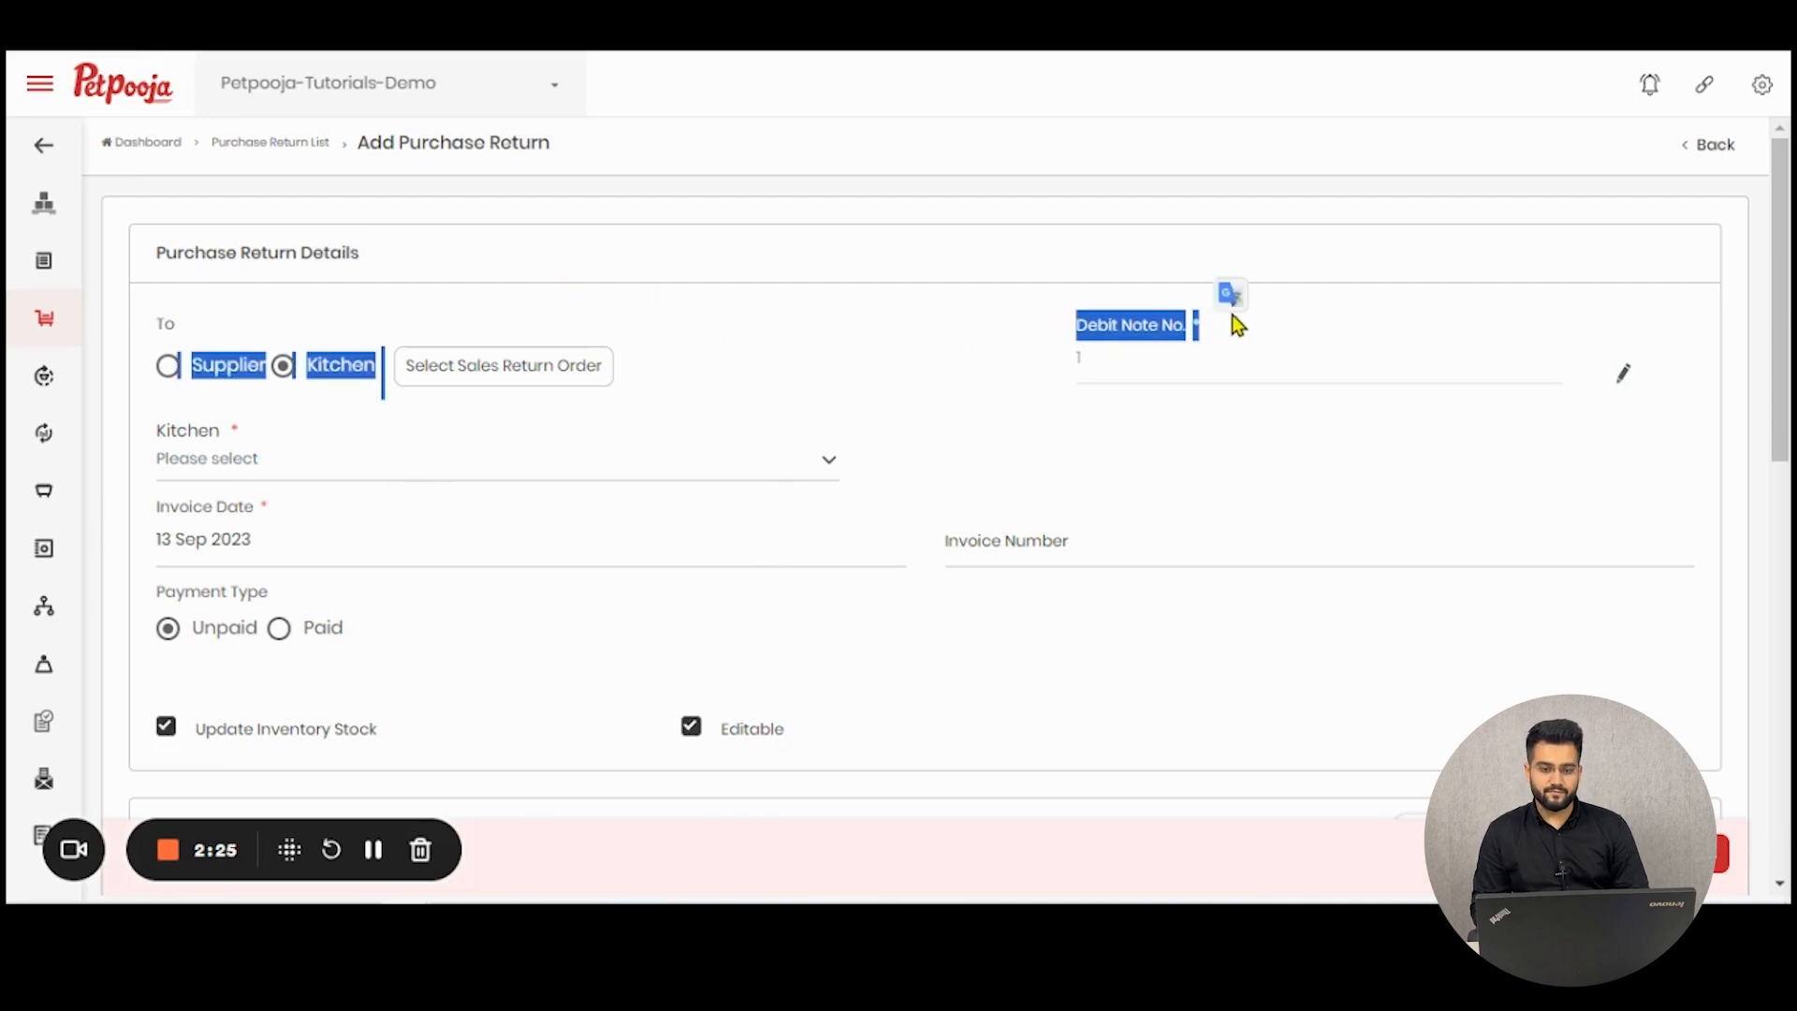
{"action": "left_click", "coordinate": [1290, 339]}
- Select Petpooja Tutorials Demo Central Kitchen as the kitchen and keep 13 Sep 2023 as the invoice date
{"action": "scroll", "coordinate": [249, 481], "scroll_direction": "down", "scroll_amount": 2}
{"action": "left_click", "coordinate": [265, 344]}
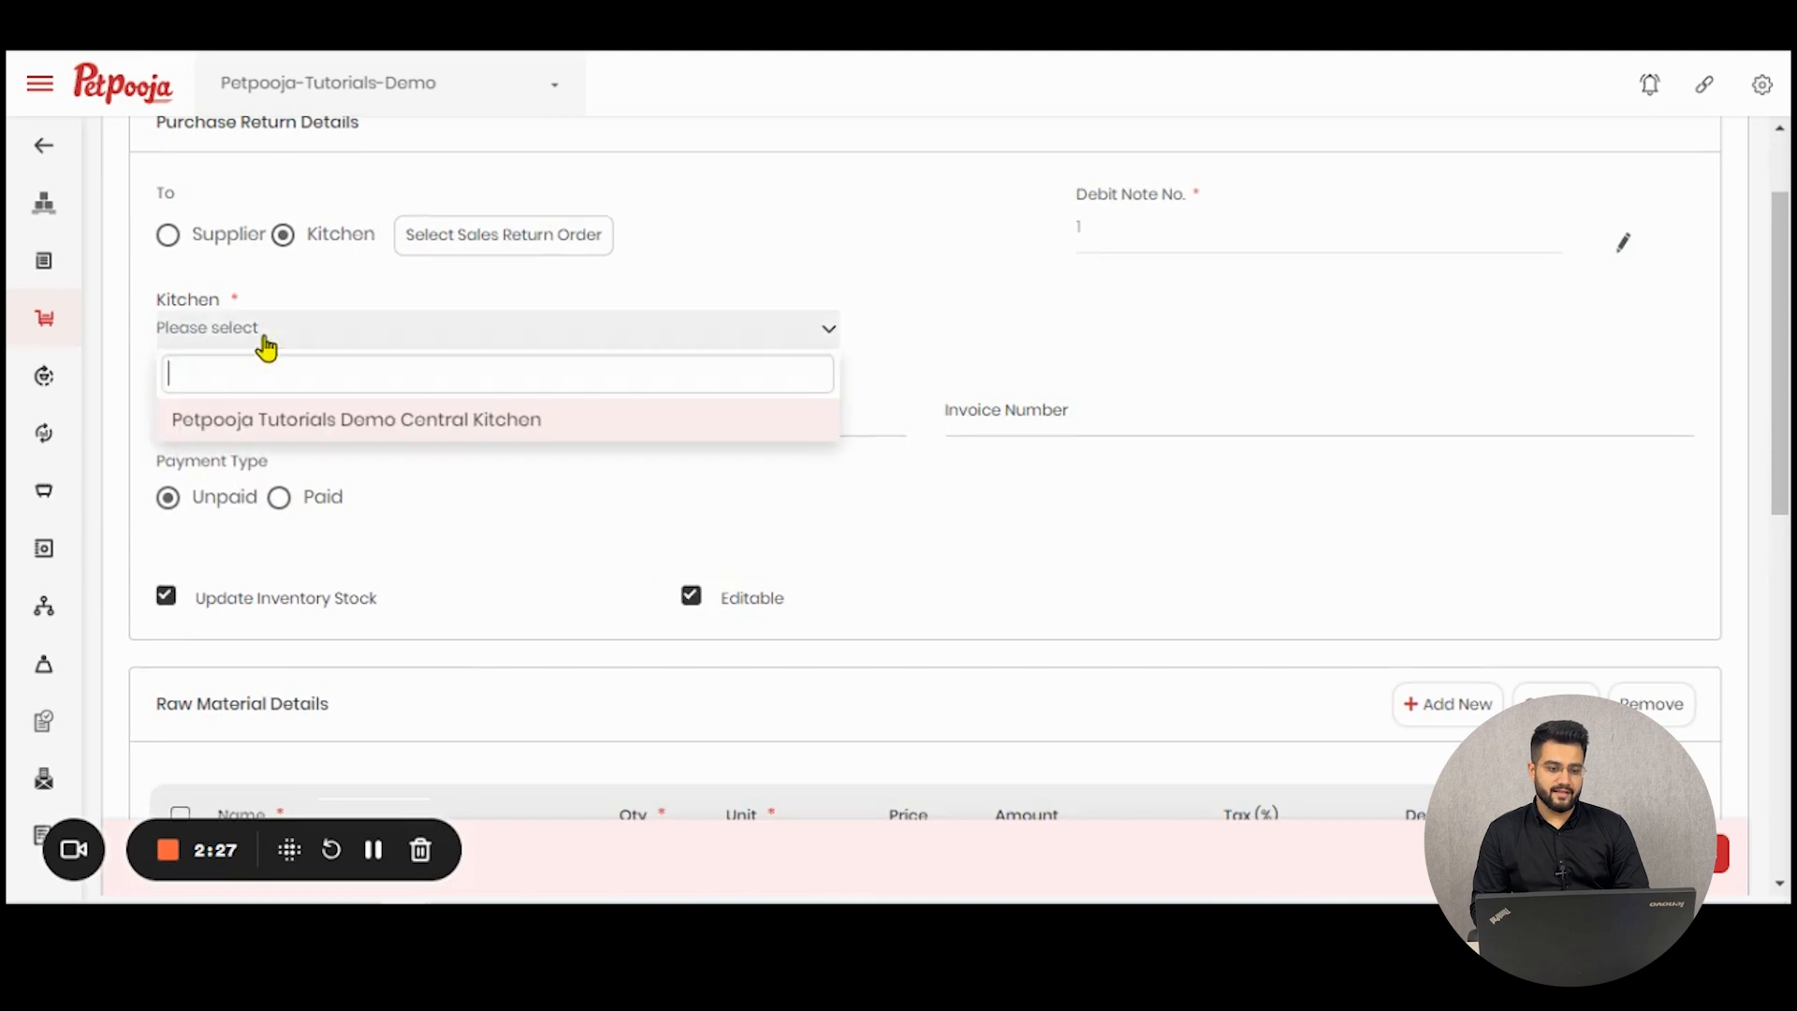
{"action": "left_click", "coordinate": [296, 431]}
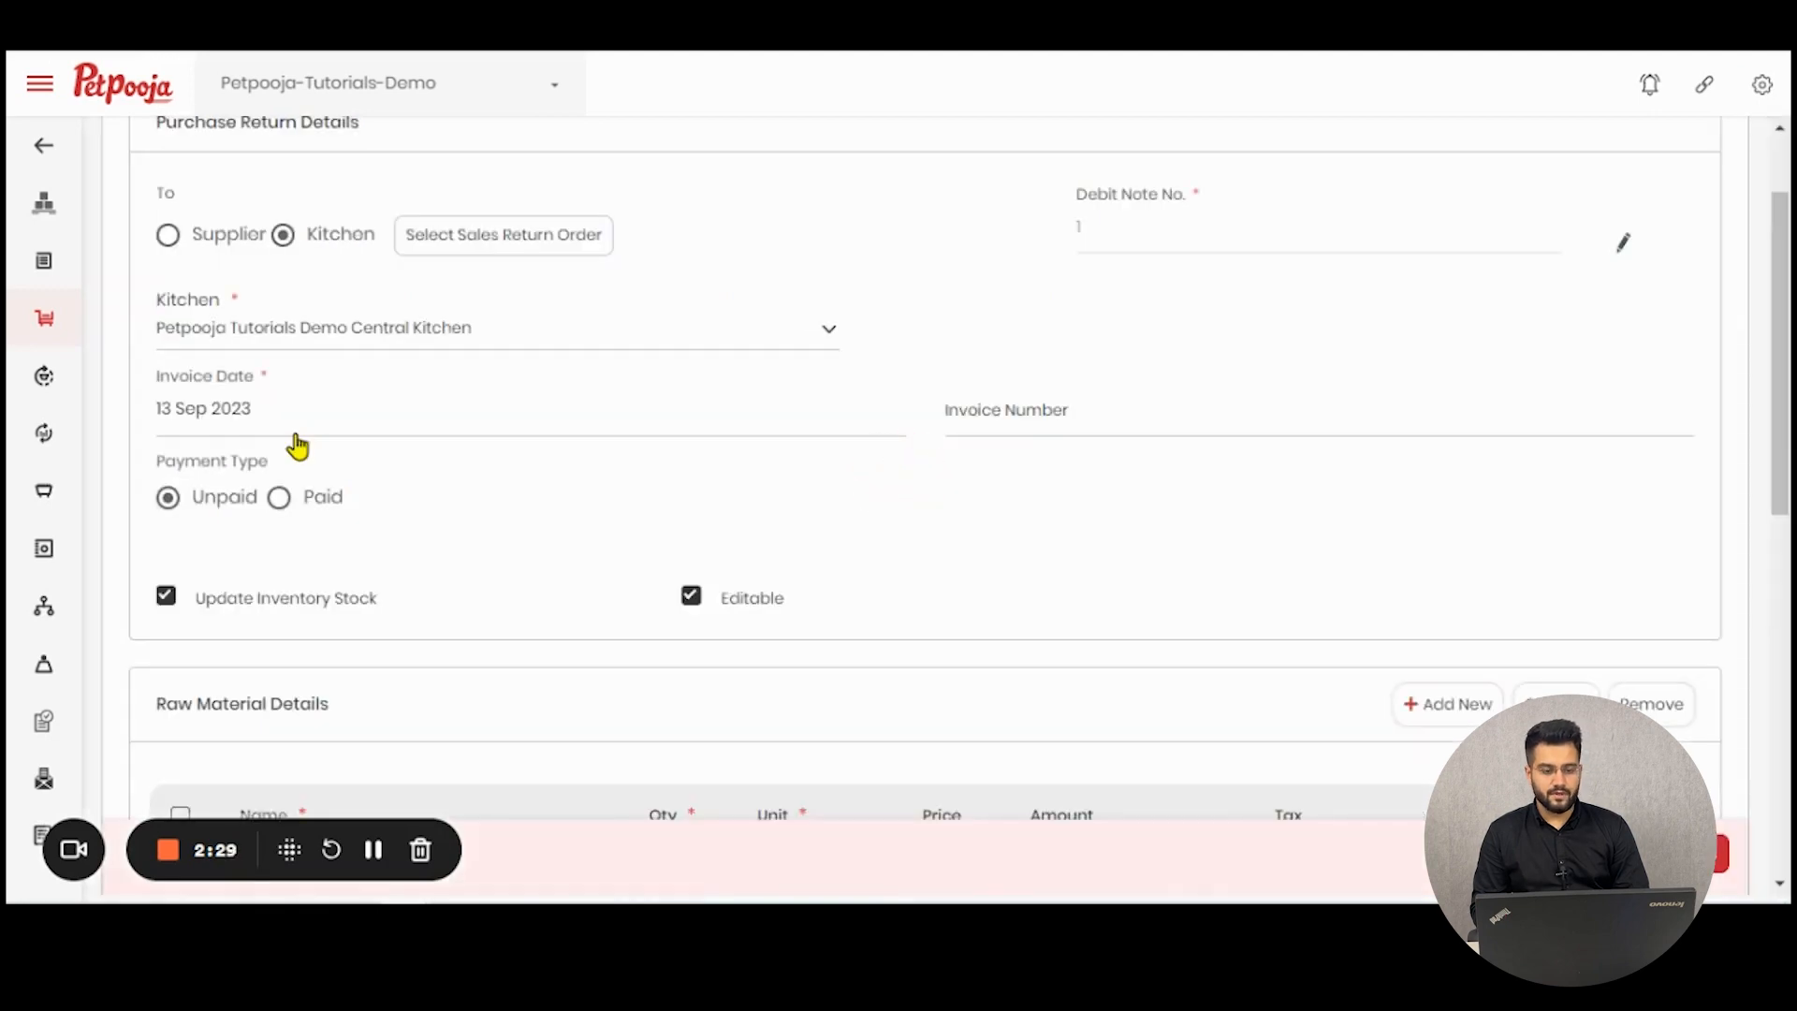
{"action": "left_click", "coordinate": [297, 447]}
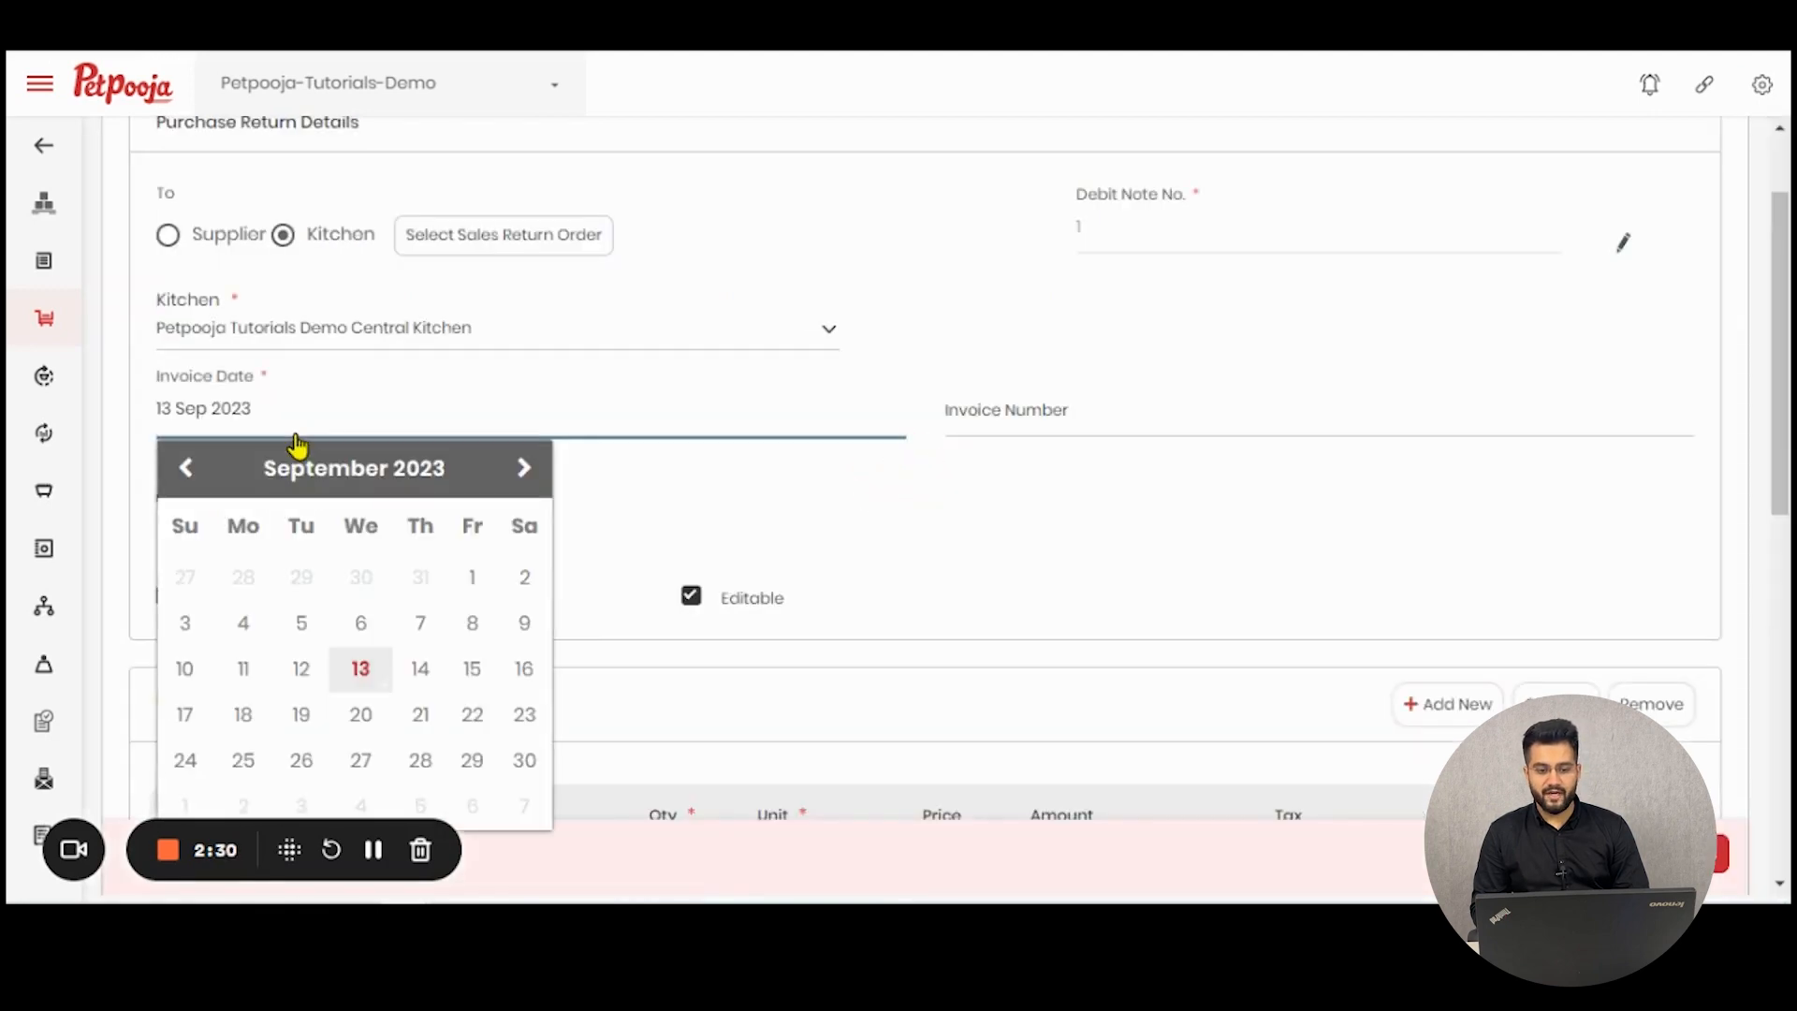
{"action": "left_click", "coordinate": [770, 393]}
- Compare the Paid and Unpaid payment types, leaving Unpaid selected
{"action": "scroll", "coordinate": [1016, 407], "scroll_direction": "down", "scroll_amount": 4}
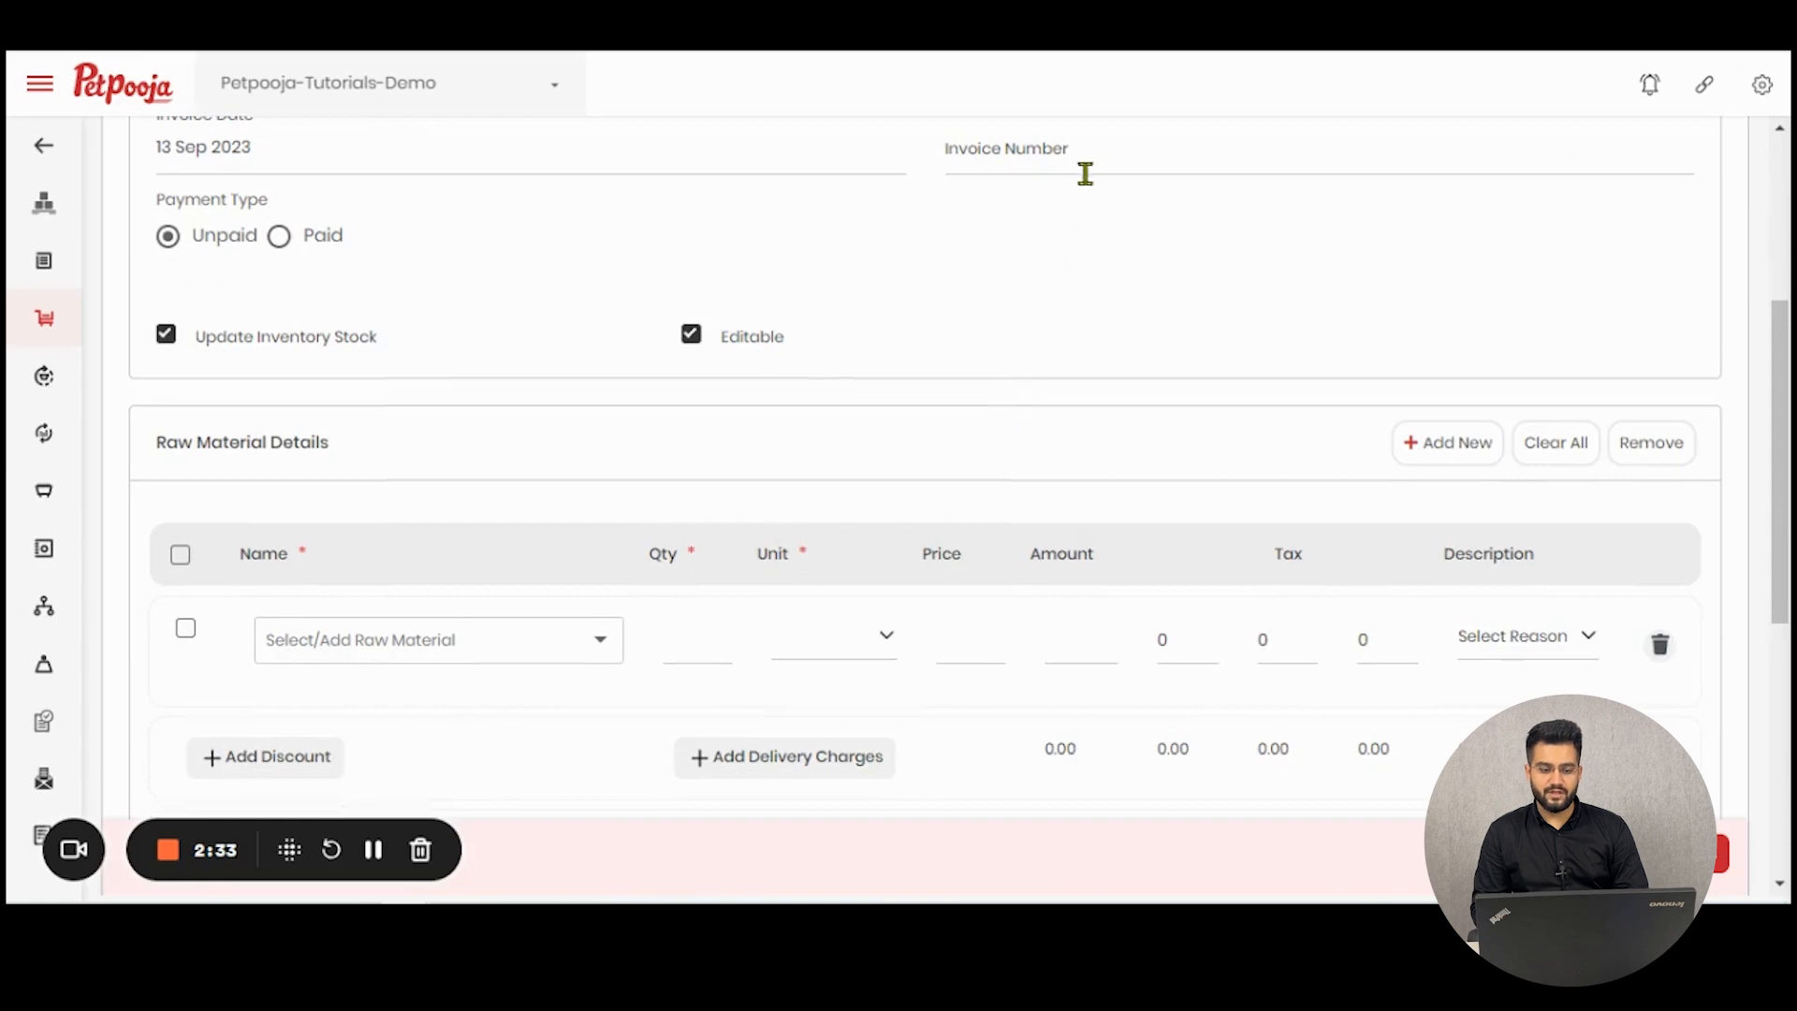
{"action": "left_click", "coordinate": [285, 241]}
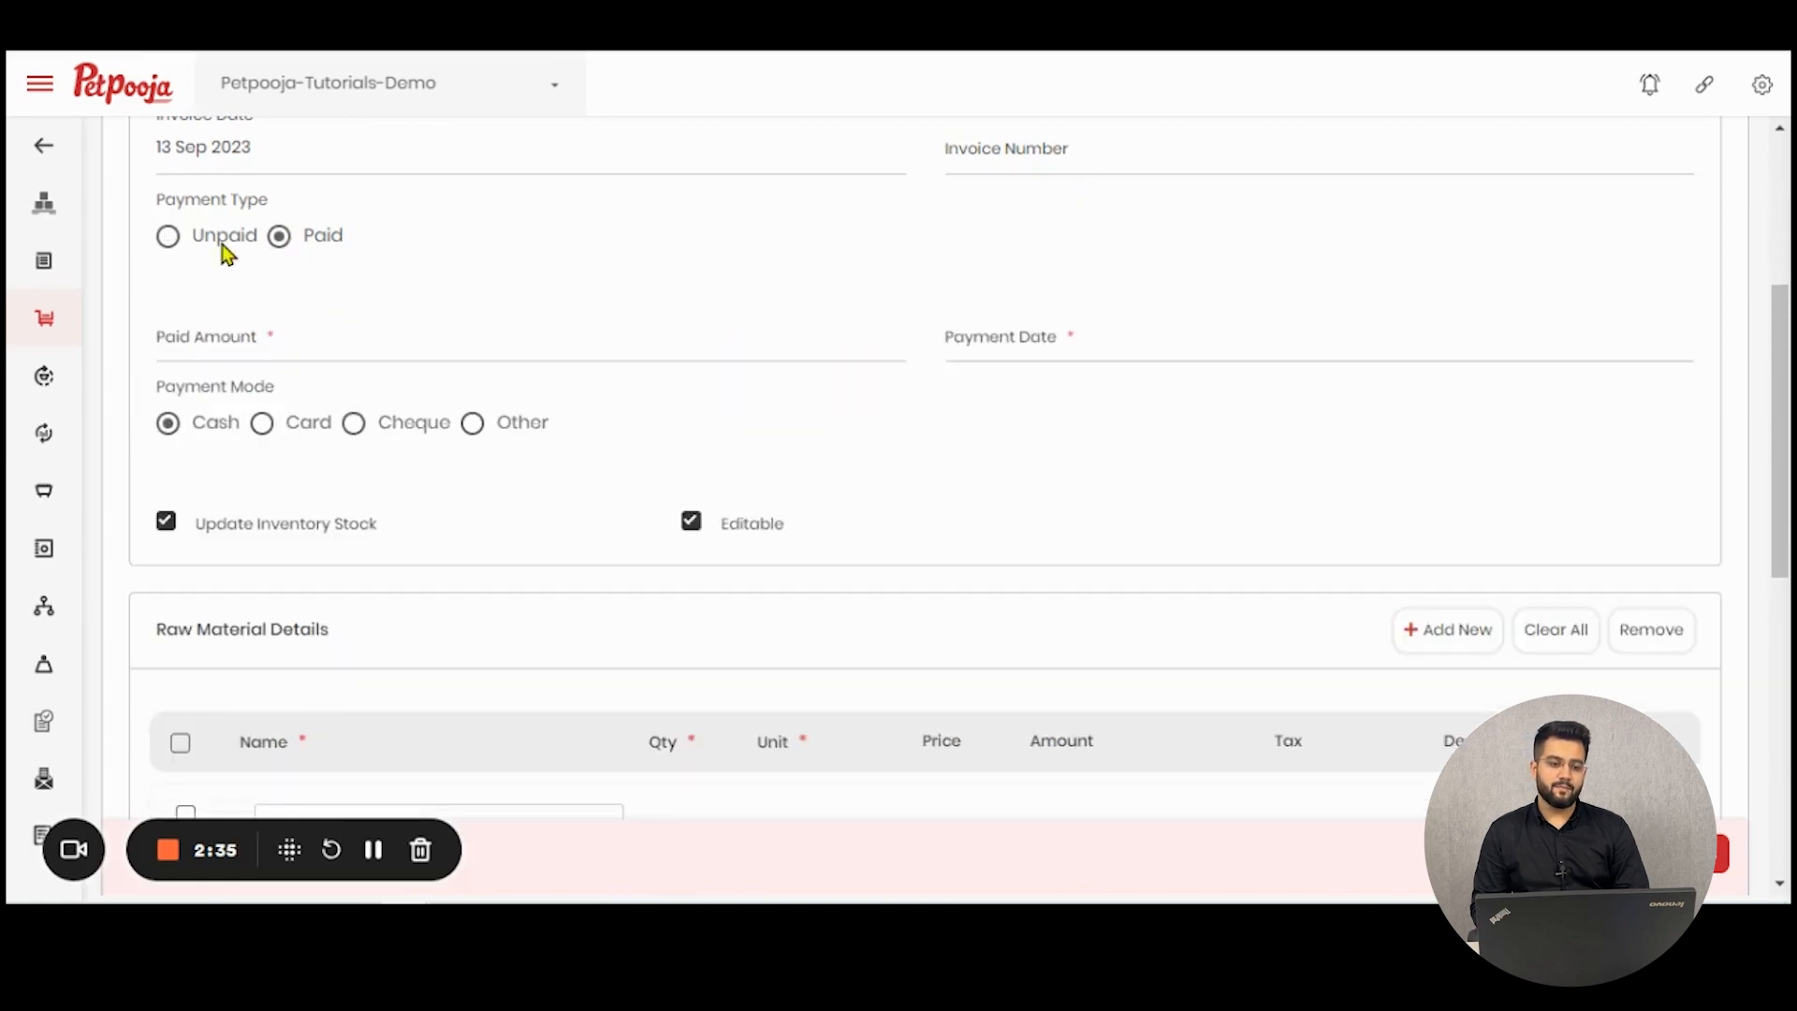
{"action": "left_click", "coordinate": [218, 253]}
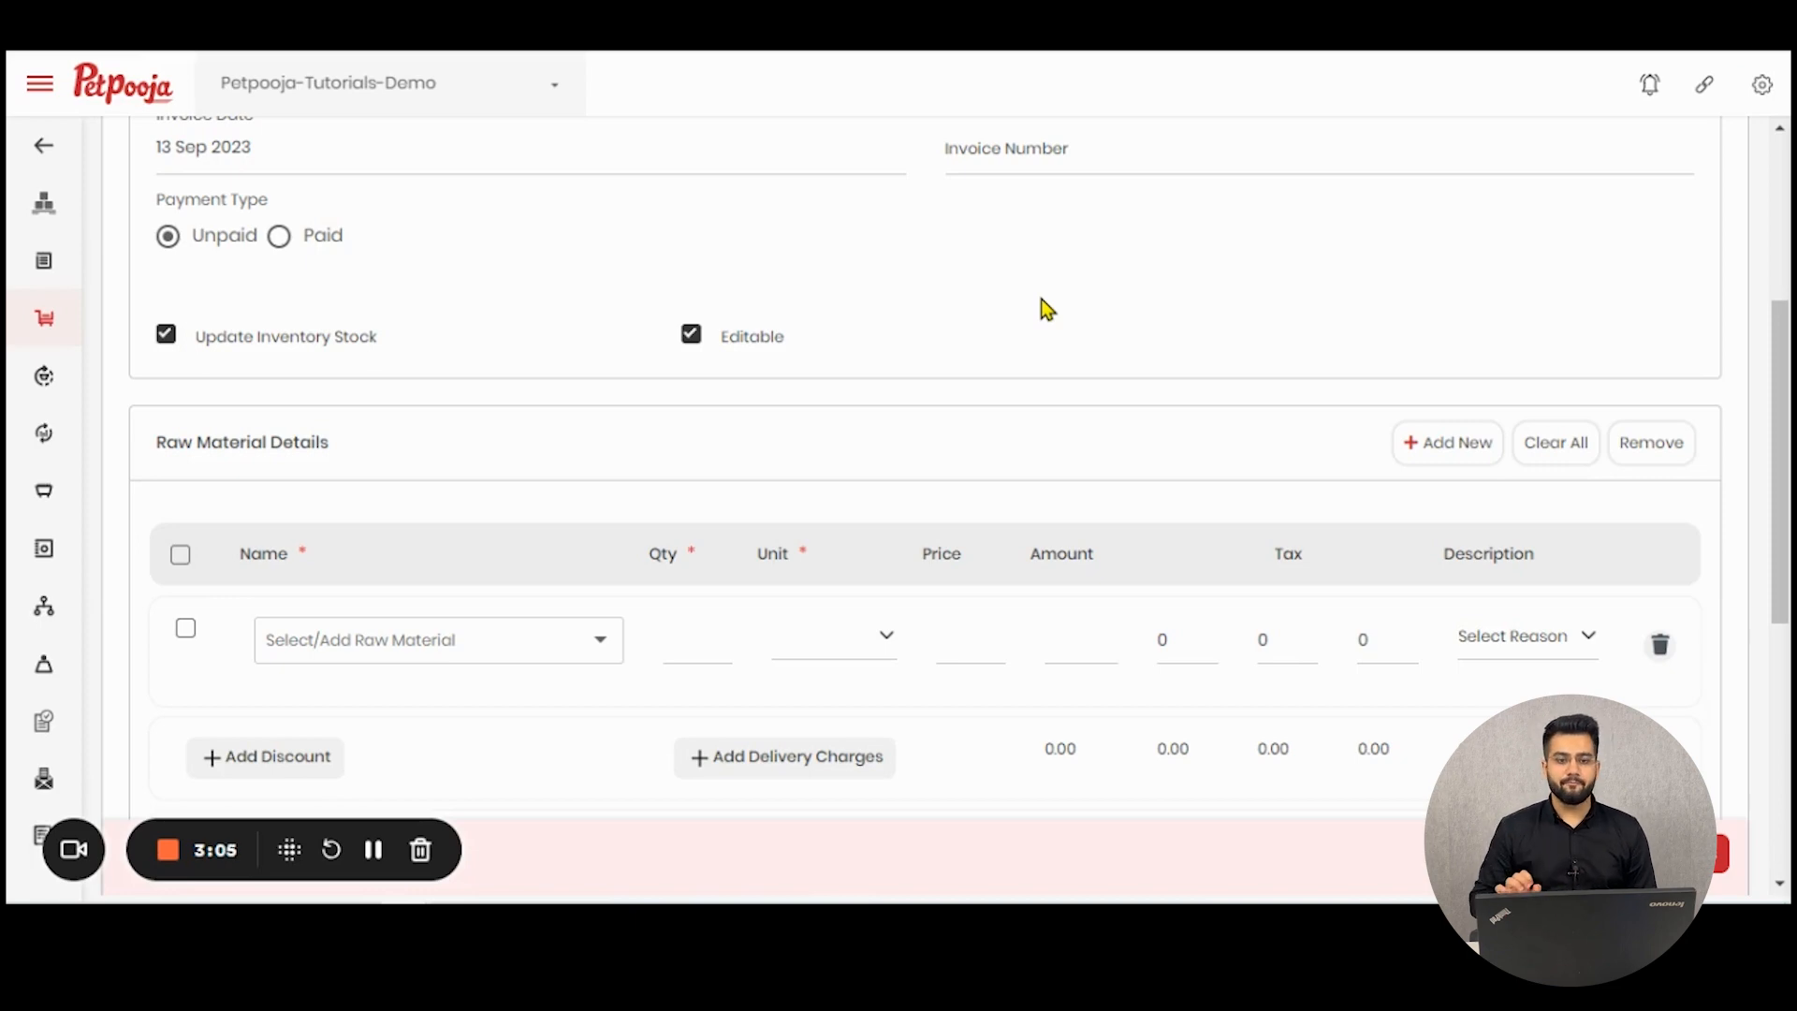
{"action": "left_click", "coordinate": [291, 238]}
{"action": "left_click", "coordinate": [200, 239]}
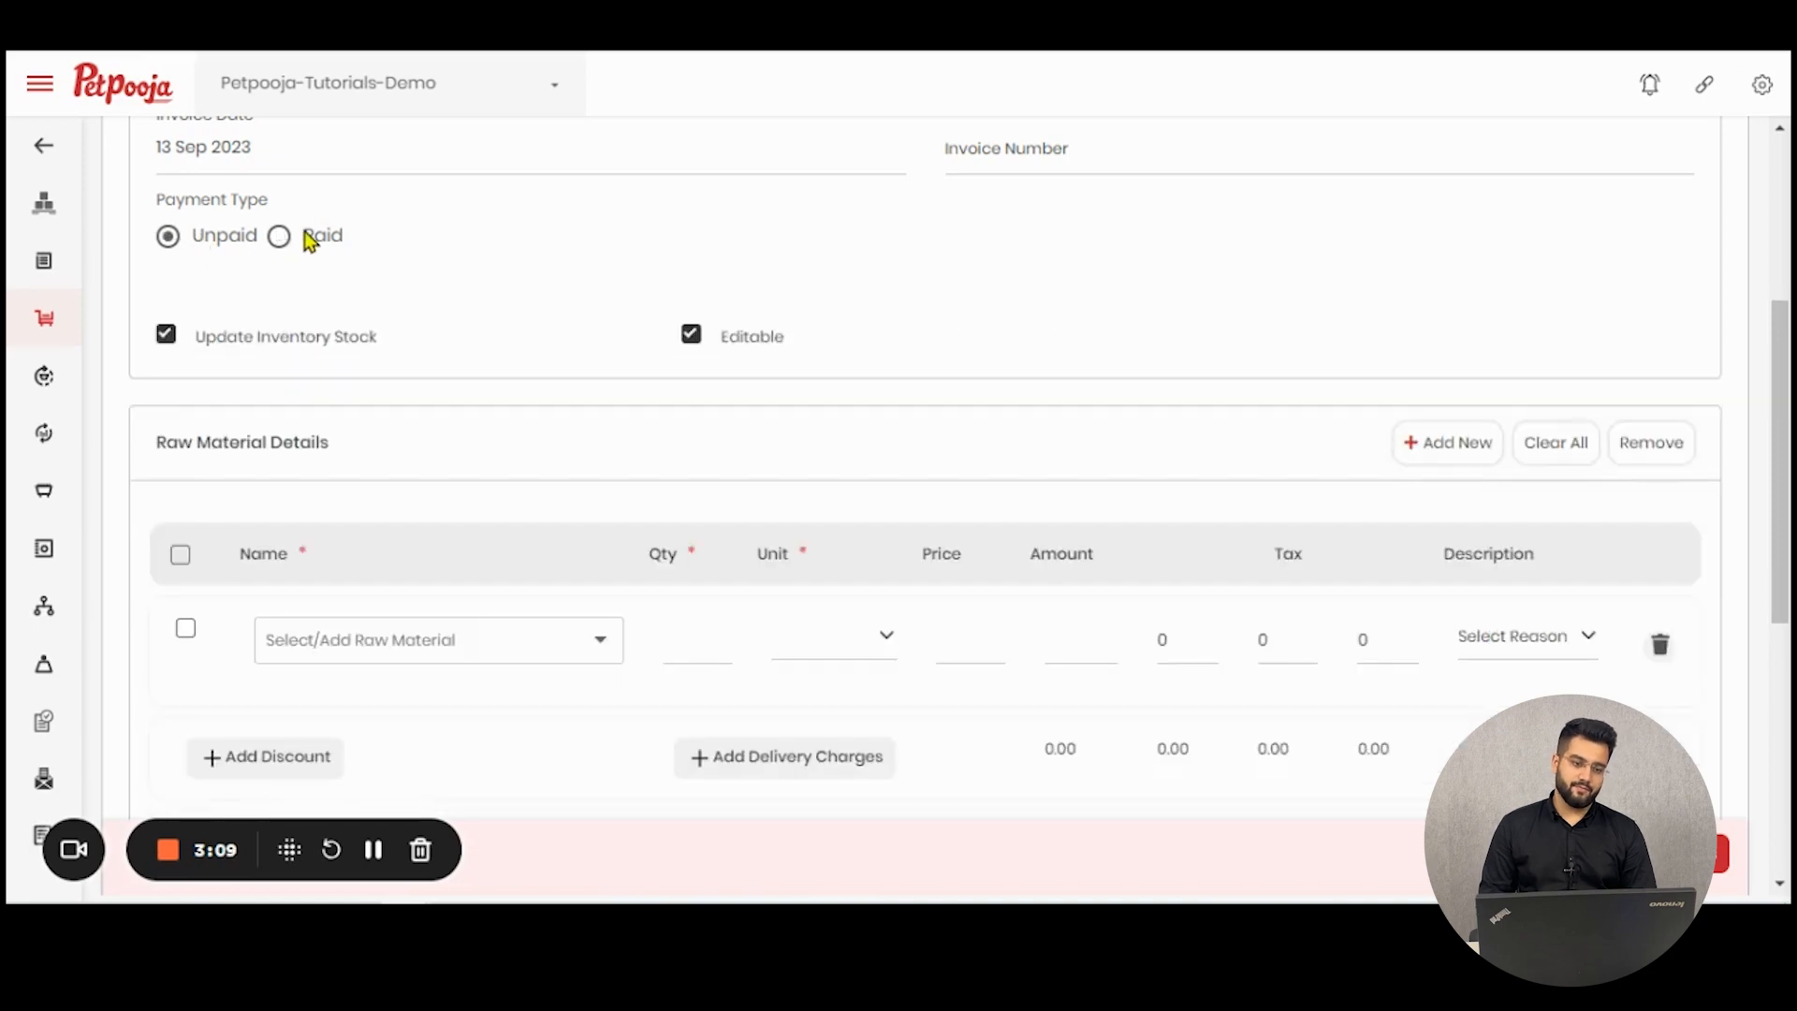
{"action": "left_click", "coordinate": [312, 240]}
{"action": "left_click", "coordinate": [181, 240]}
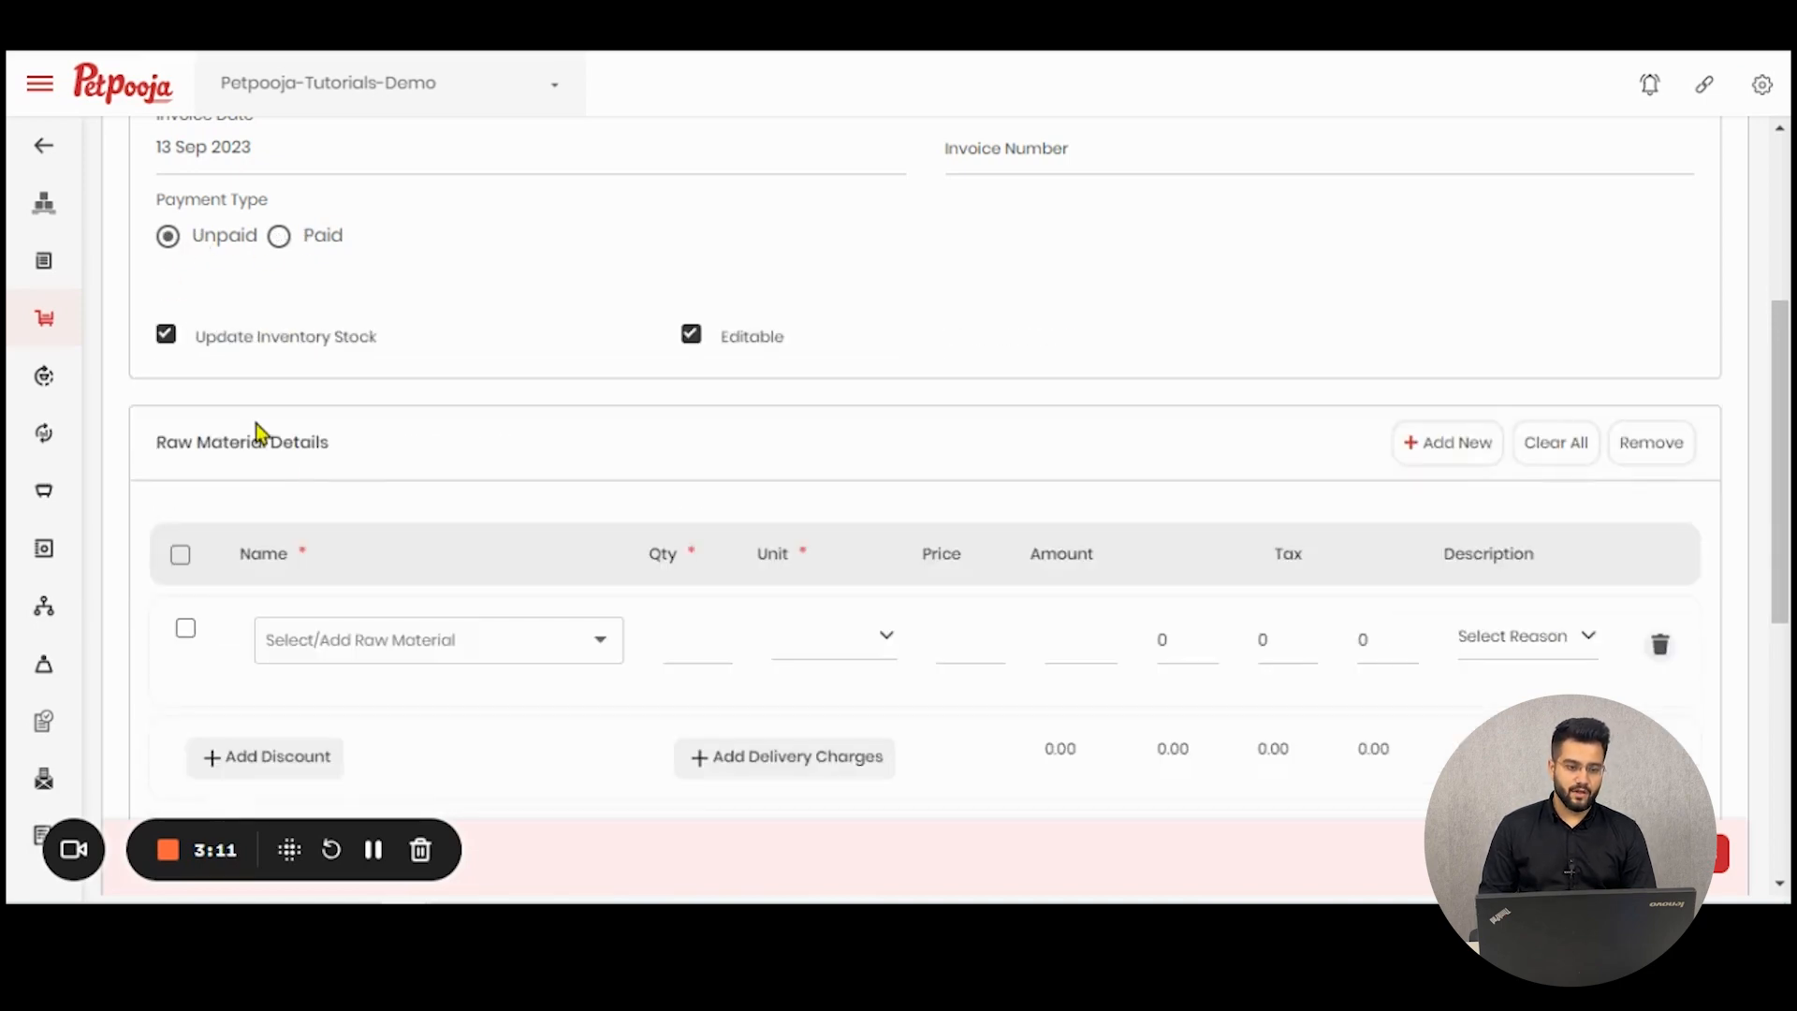
- Try Idli Batter as the raw material in the first row and check its stock quantity
{"action": "scroll", "coordinate": [281, 431], "scroll_direction": "down", "scroll_amount": 1}
{"action": "scroll", "coordinate": [348, 426], "scroll_direction": "down", "scroll_amount": 1}
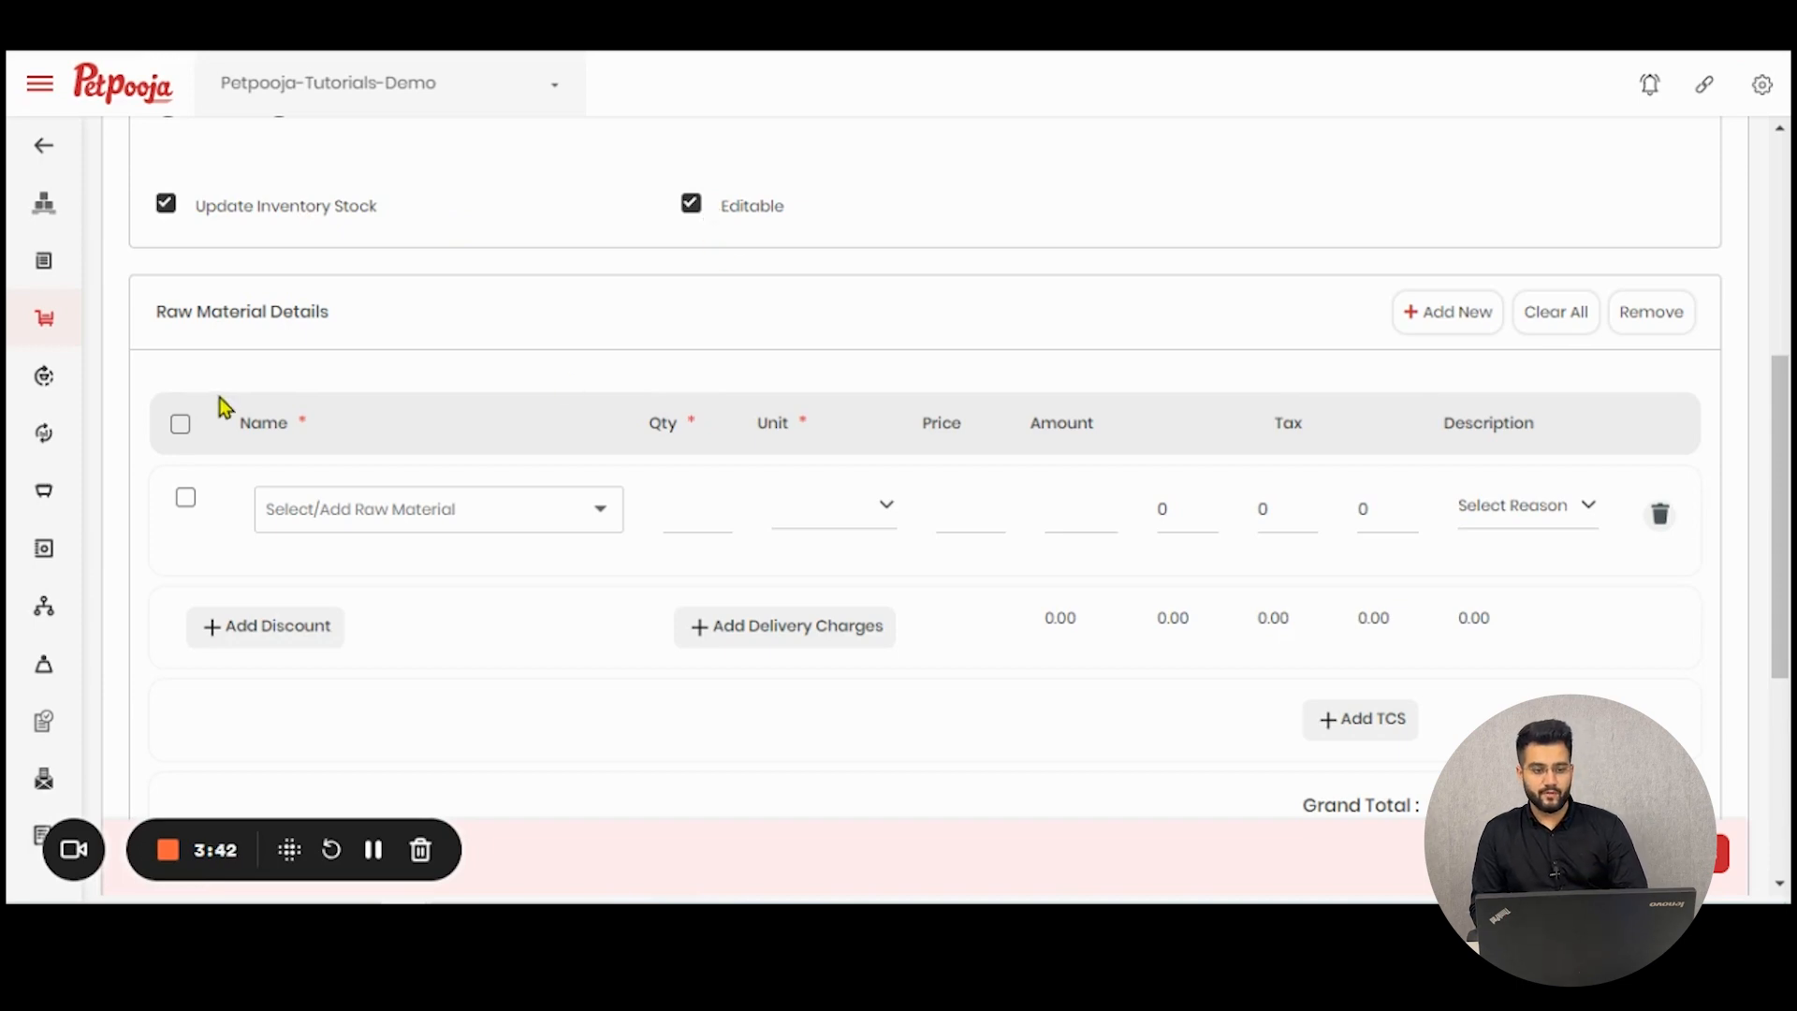
{"action": "scroll", "coordinate": [225, 407], "scroll_direction": "down", "scroll_amount": 3}
{"action": "scroll", "coordinate": [219, 397], "scroll_direction": "up", "scroll_amount": 2}
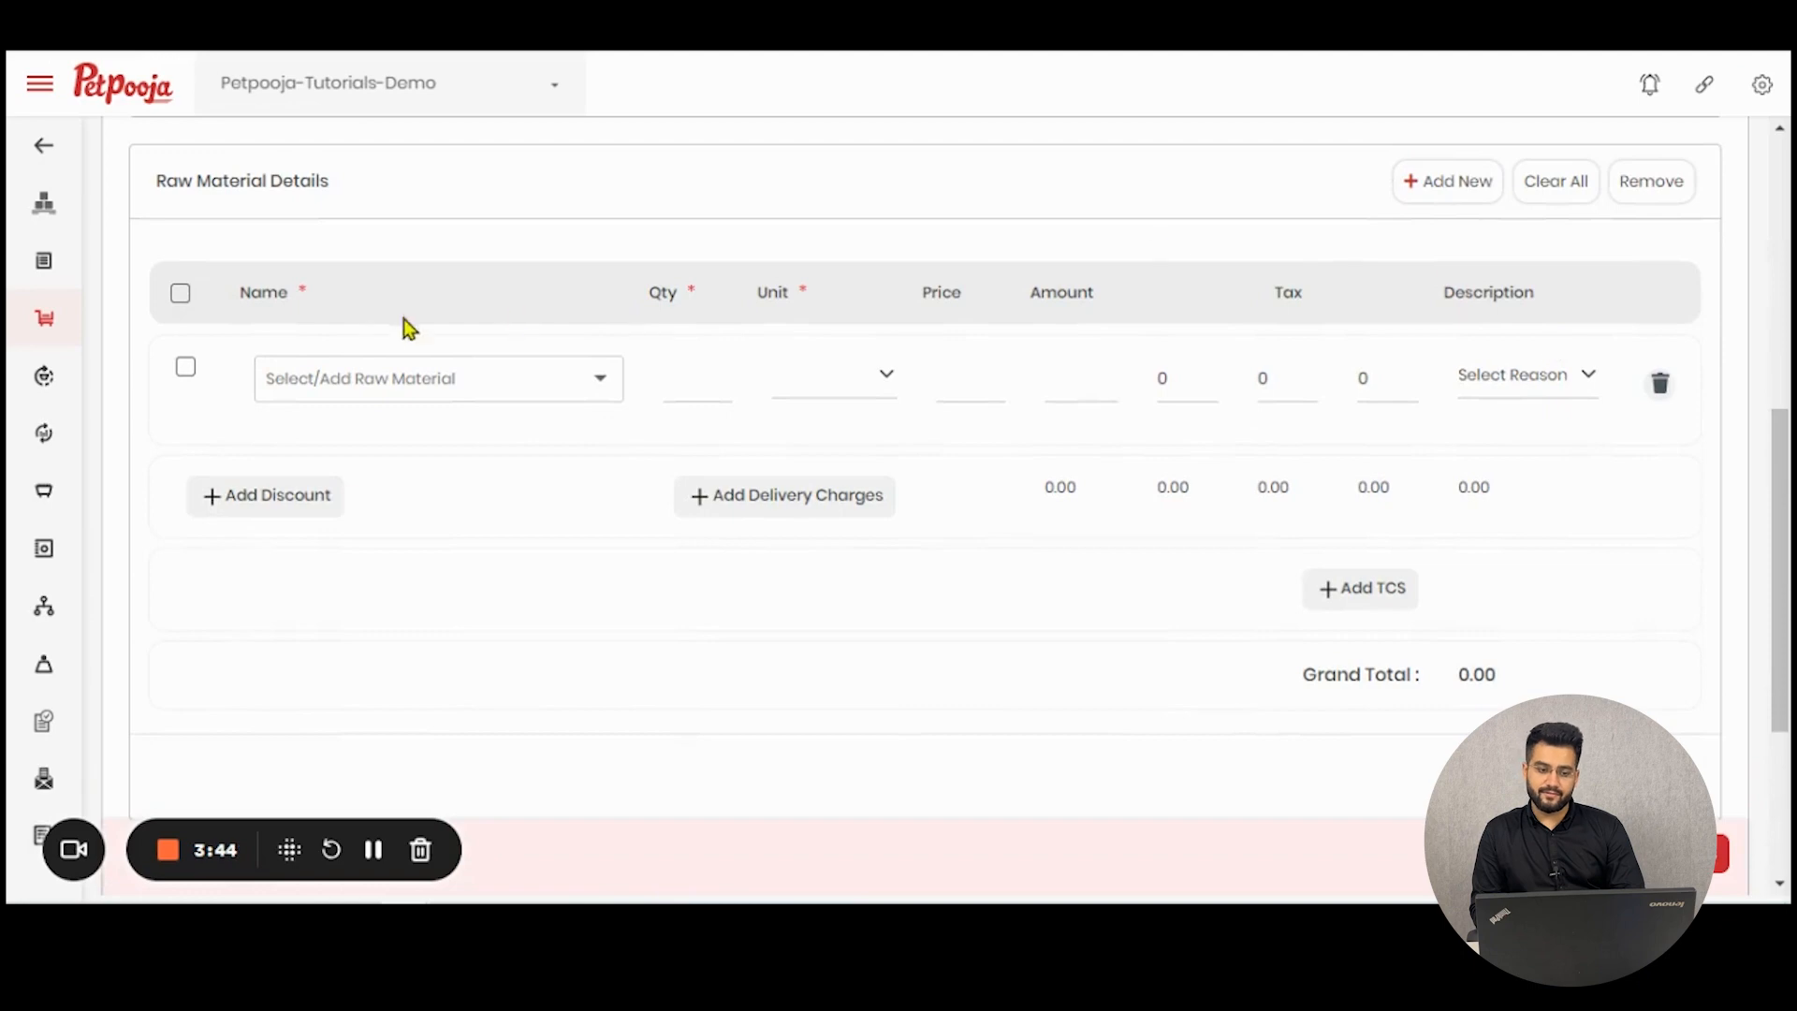
{"action": "left_click", "coordinate": [335, 378]}
{"action": "left_click", "coordinate": [380, 455]}
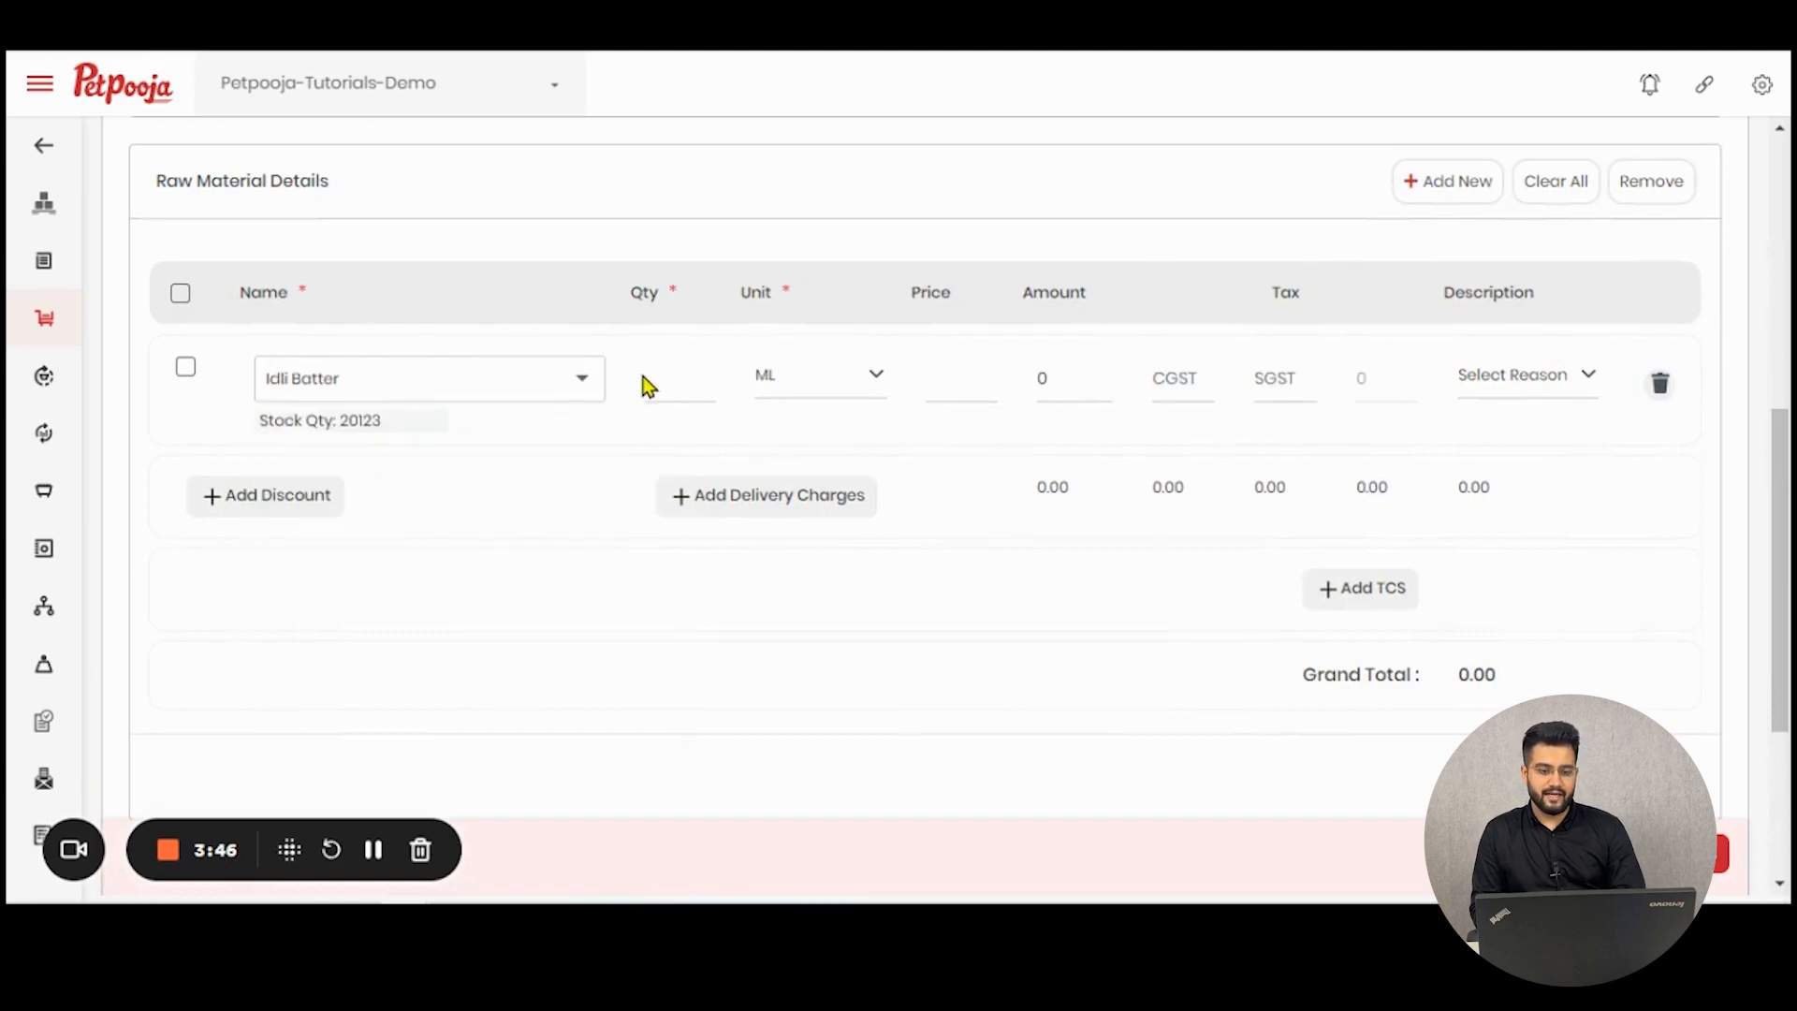
{"action": "double_click", "coordinate": [361, 420]}
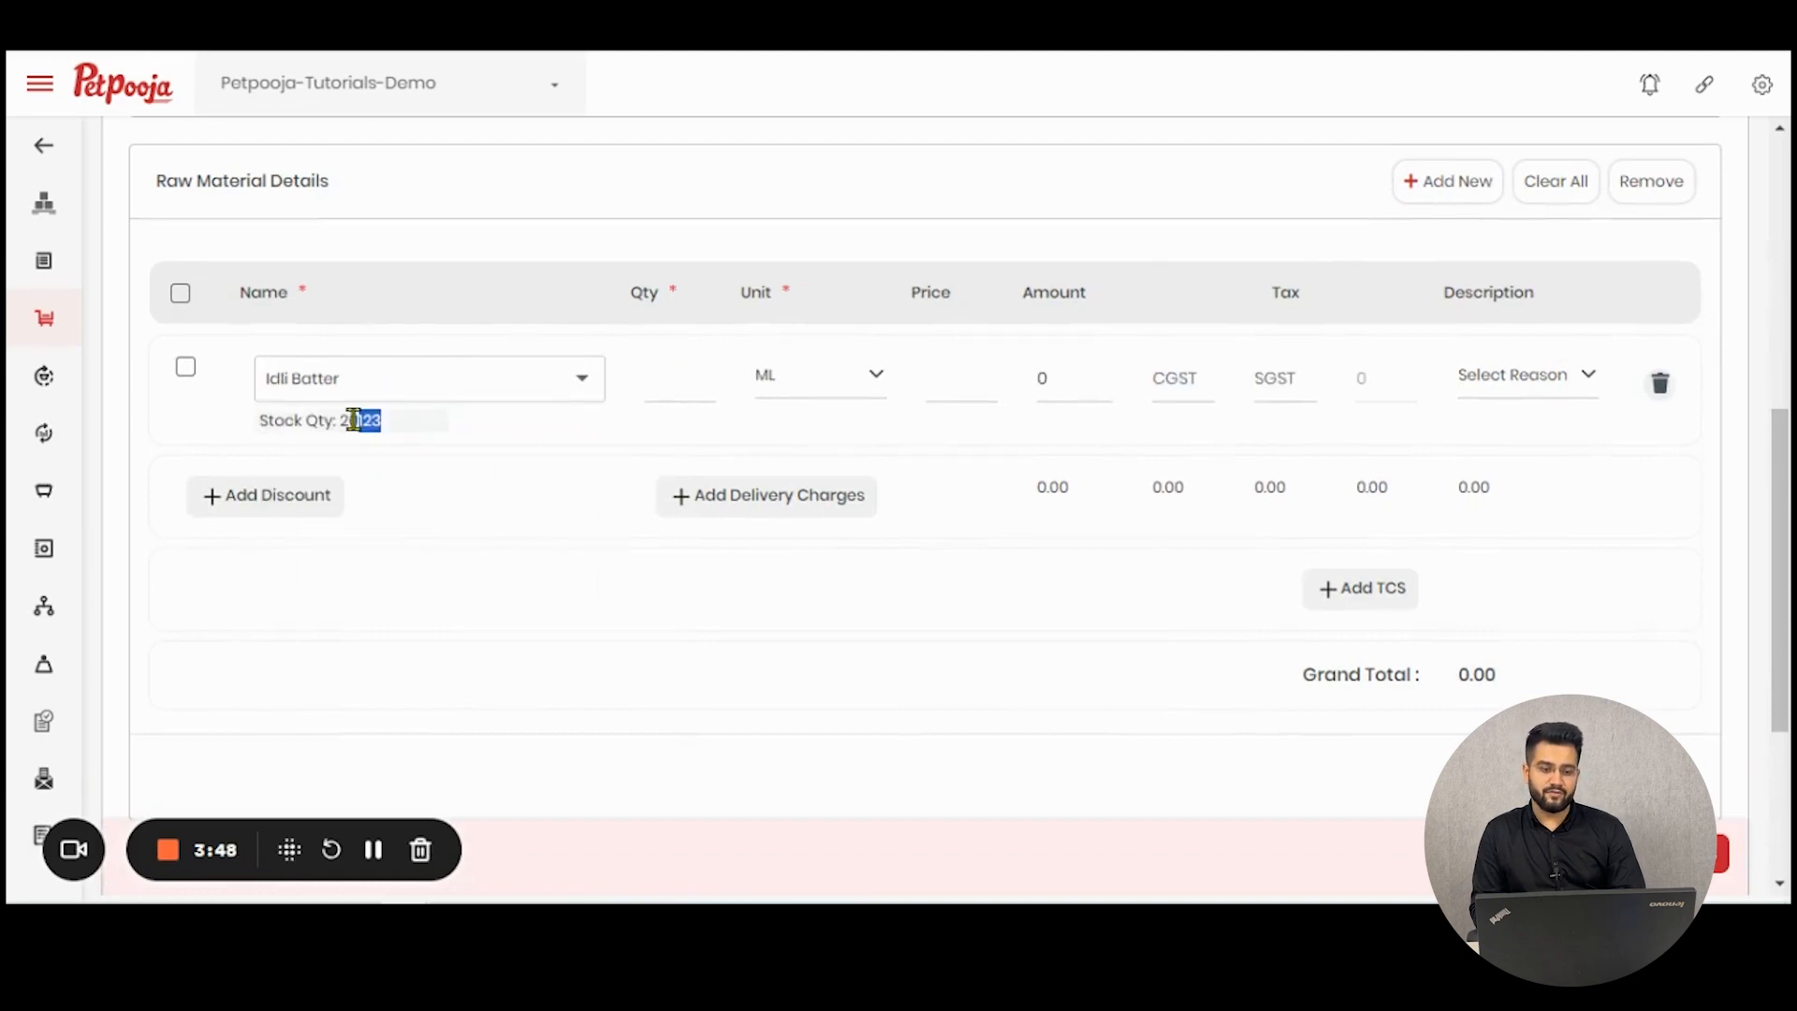
- Choose Pizza Sauce as the raw material to return, with a quantity of 5 Ltr
{"action": "left_click", "coordinate": [493, 393]}
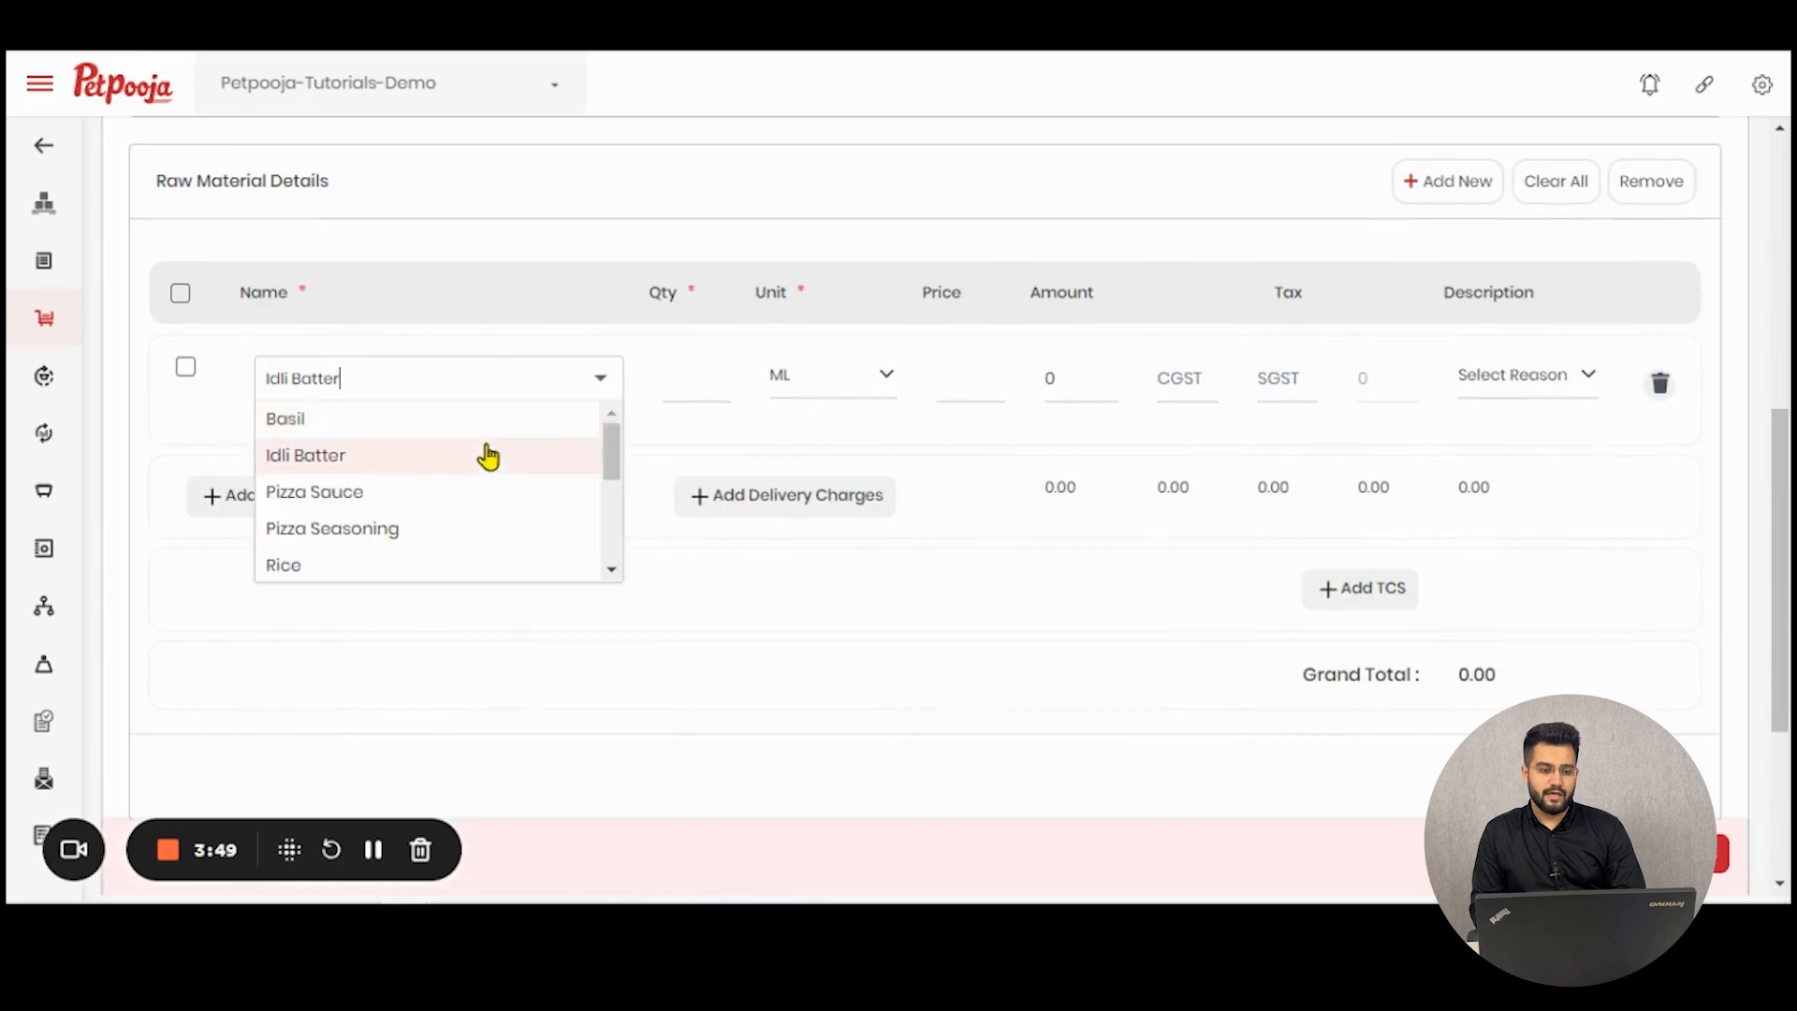
{"action": "left_click", "coordinate": [471, 491]}
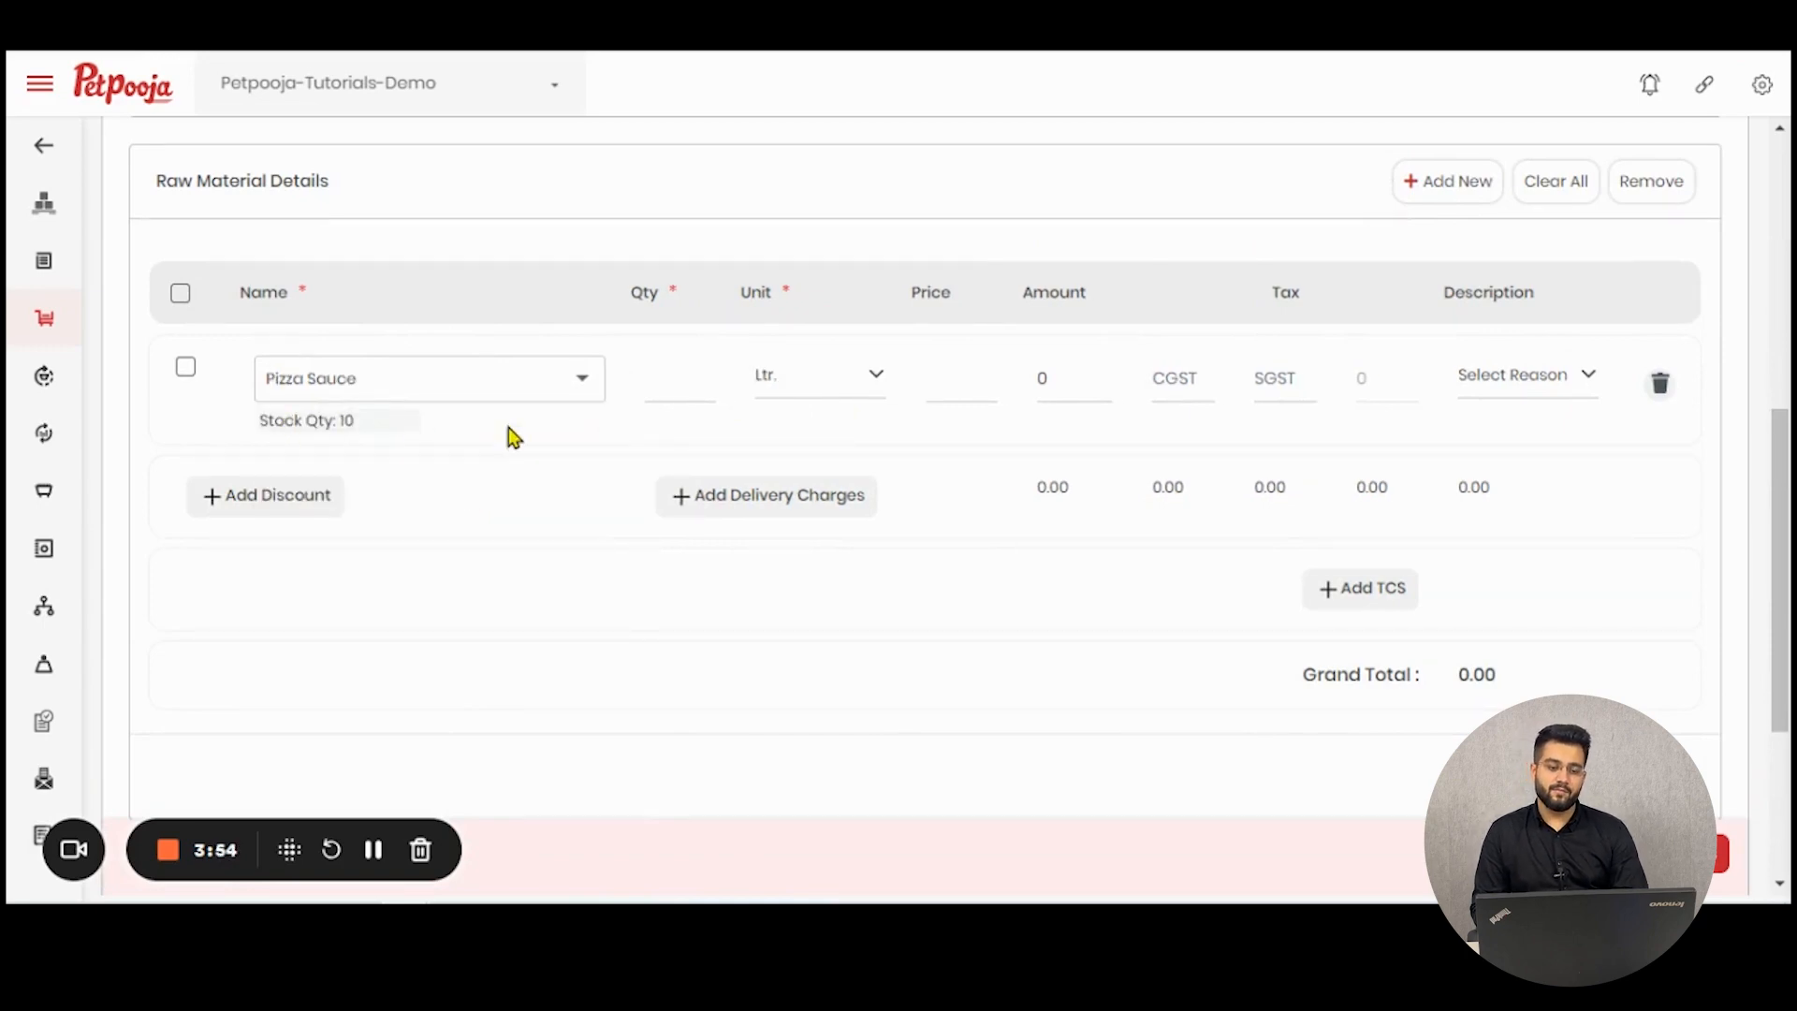
{"action": "left_click", "coordinate": [682, 374]}
{"action": "type", "text": "5"}
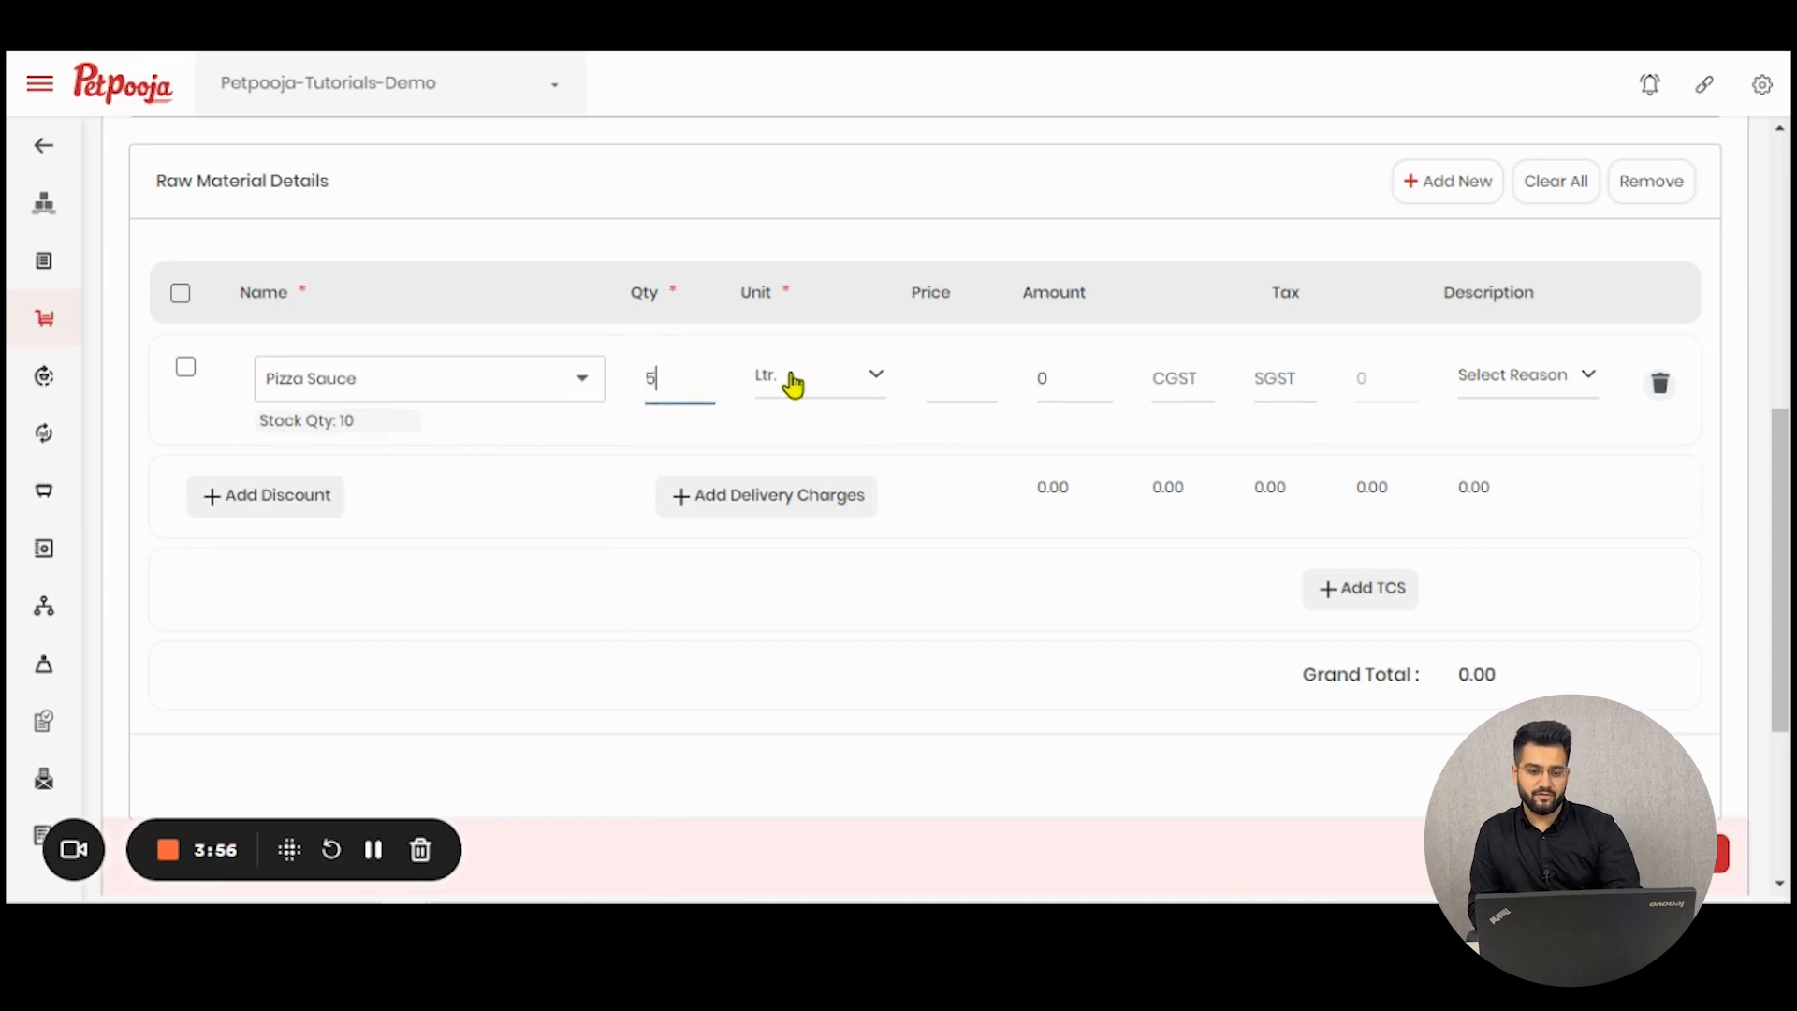
{"action": "left_click", "coordinate": [803, 382]}
{"action": "left_click", "coordinate": [807, 470]}
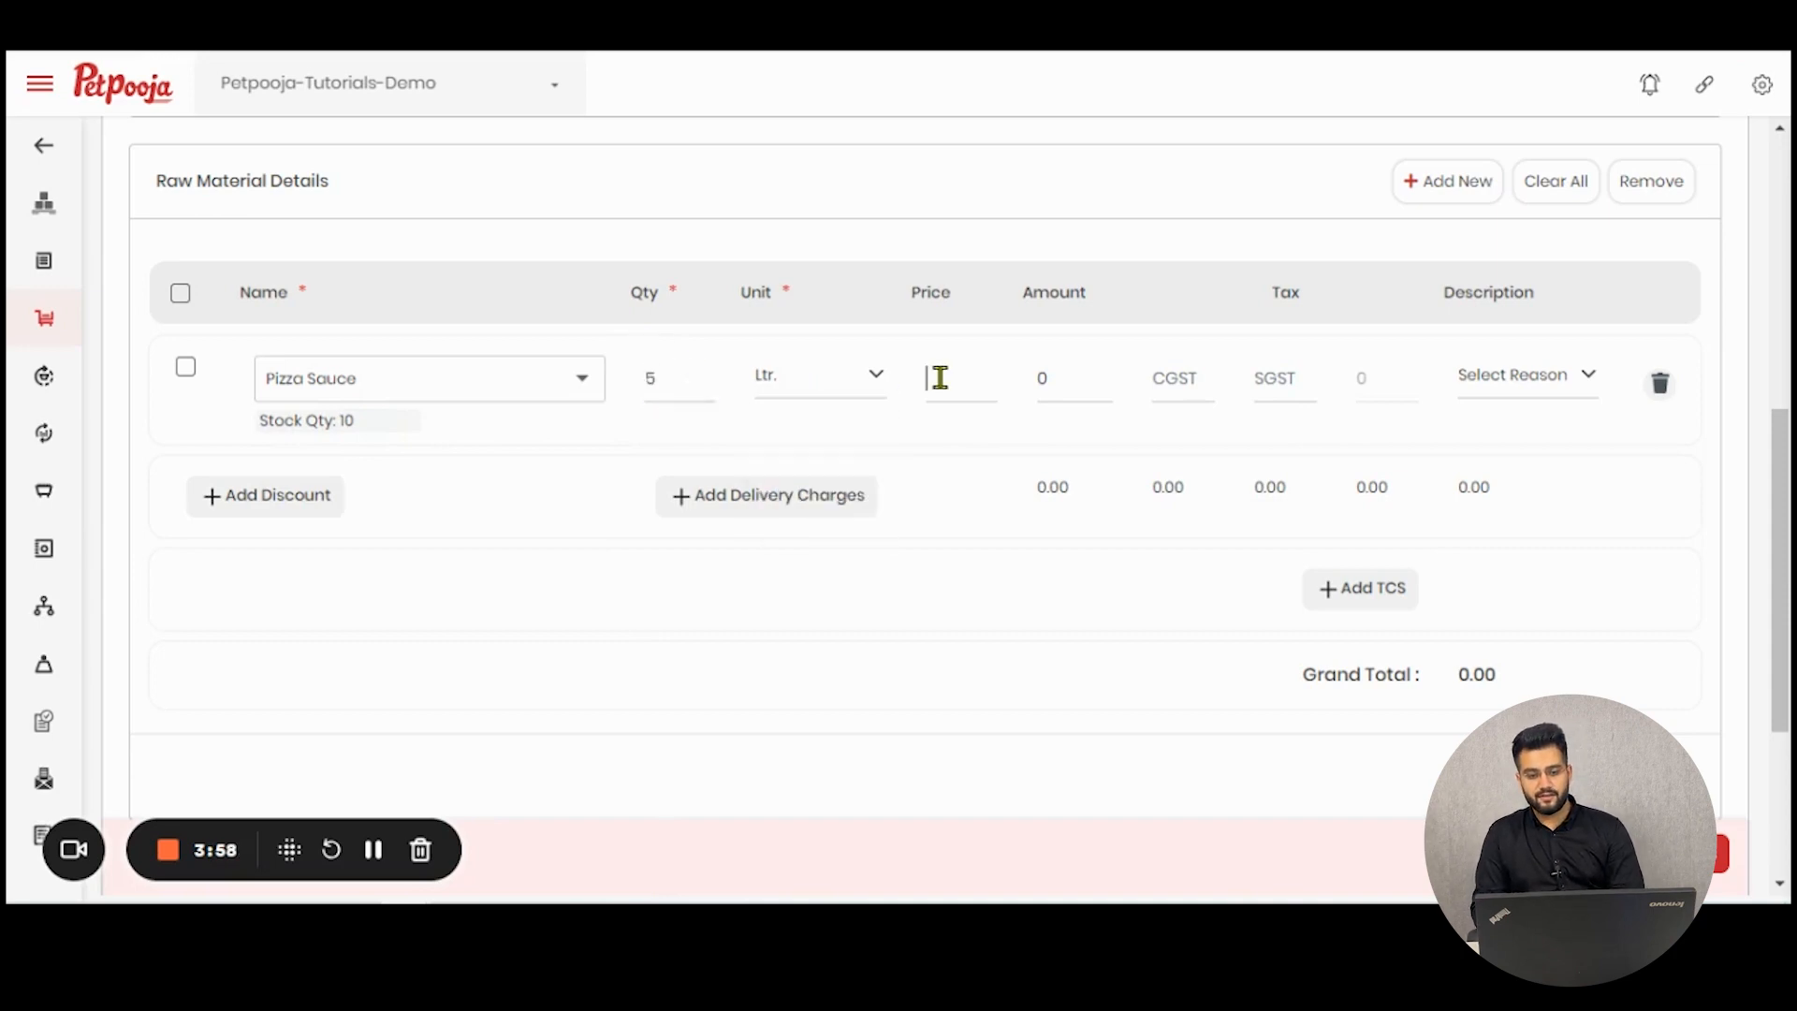
- Set the Pizza Sauce price to 100, leaving the CGST and SGST fields empty
{"action": "left_click", "coordinate": [938, 377]}
{"action": "type", "text": "100"}
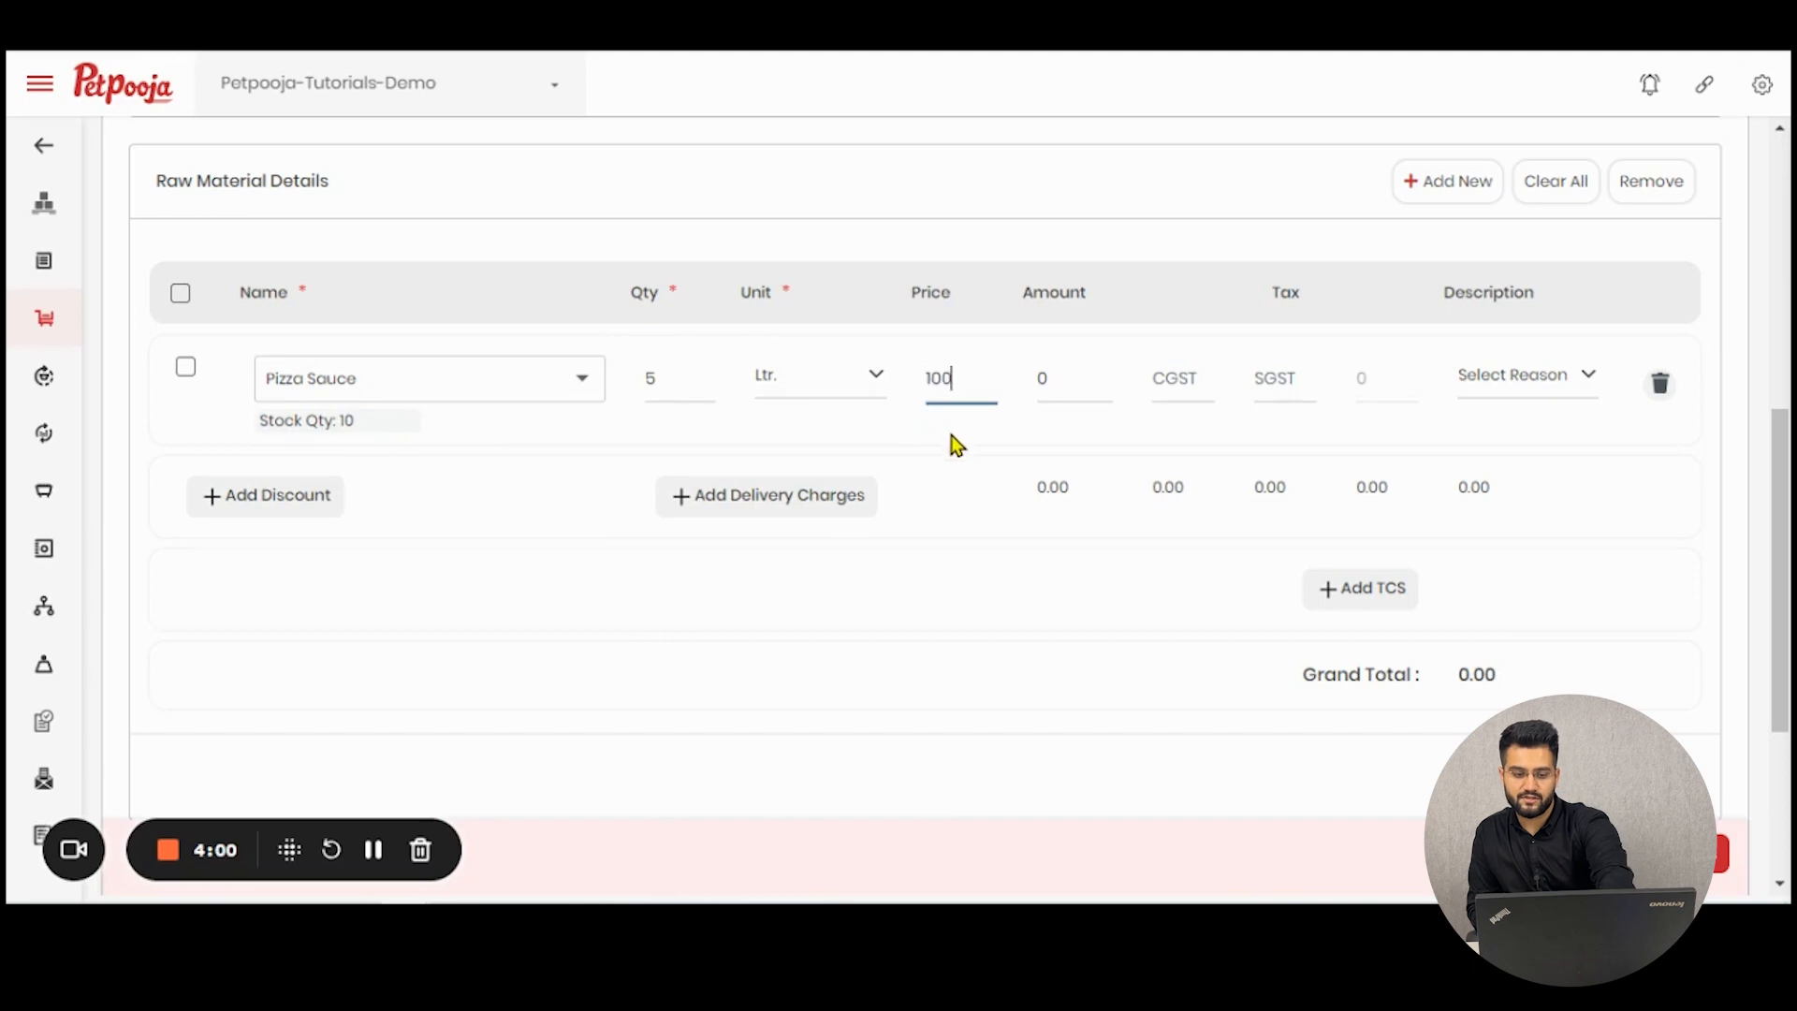
{"action": "left_click", "coordinate": [994, 485]}
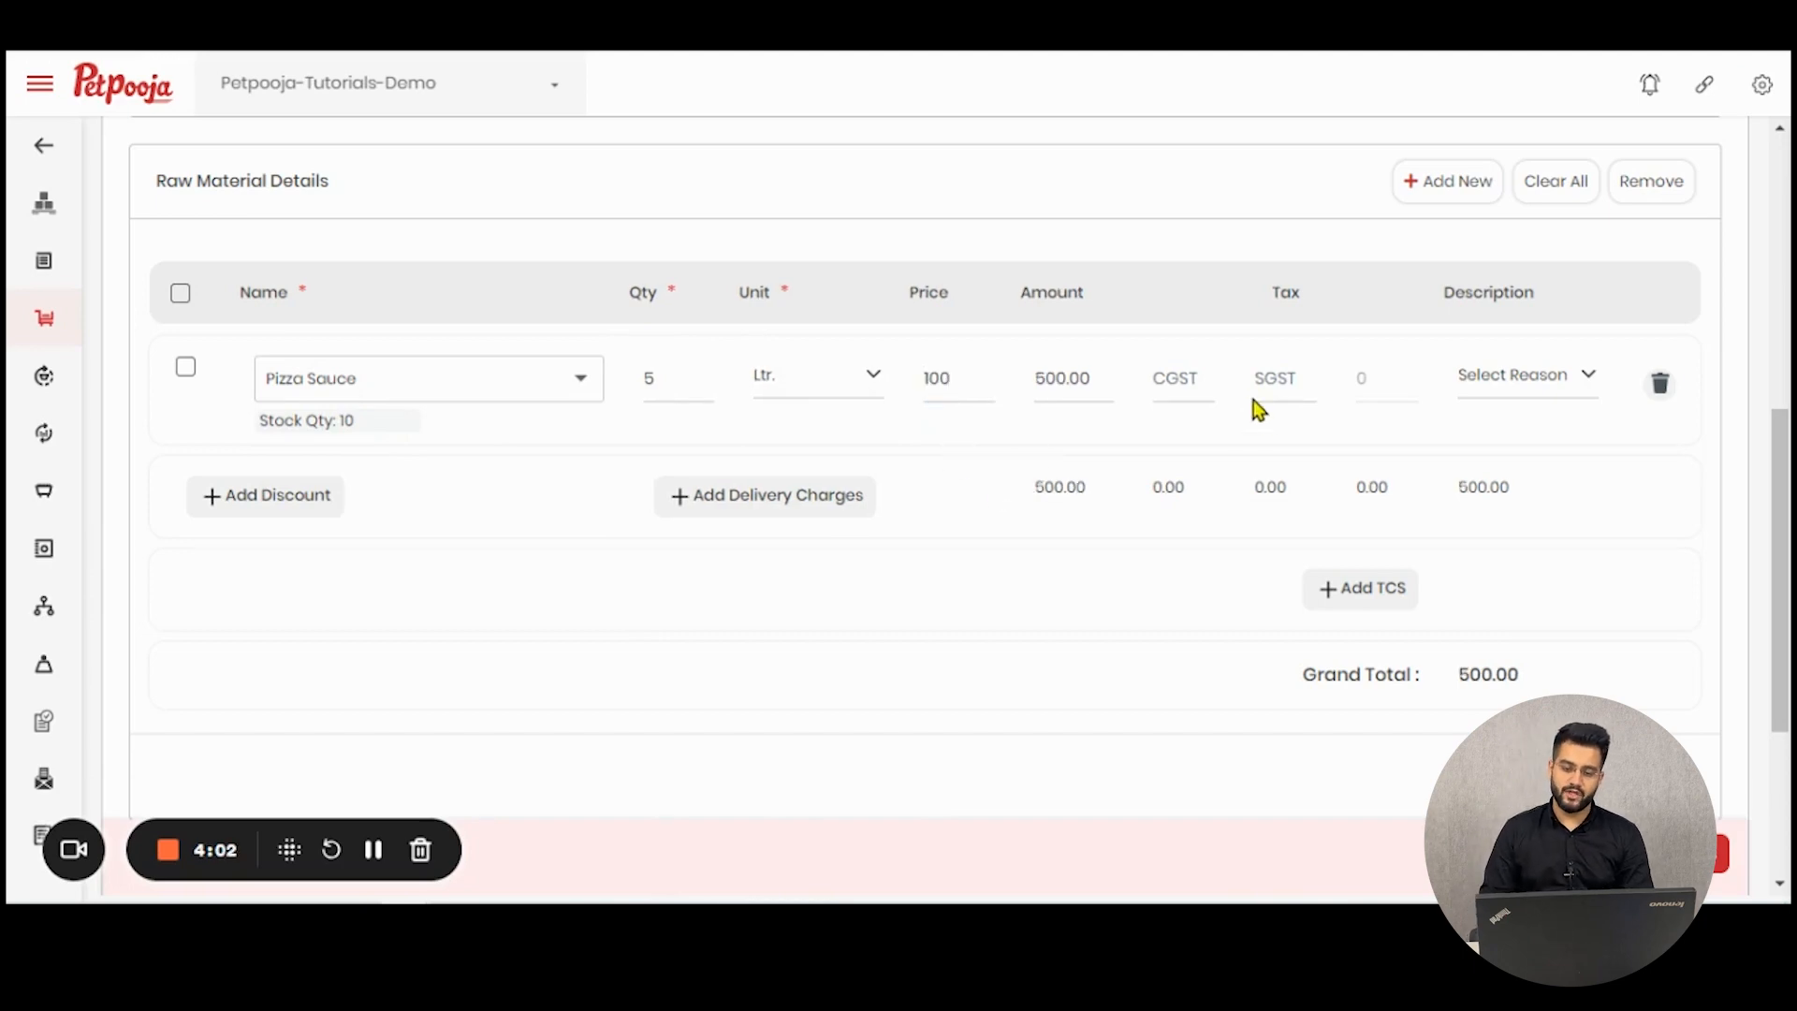
{"action": "left_click", "coordinate": [1159, 381]}
{"action": "left_click", "coordinate": [1268, 378]}
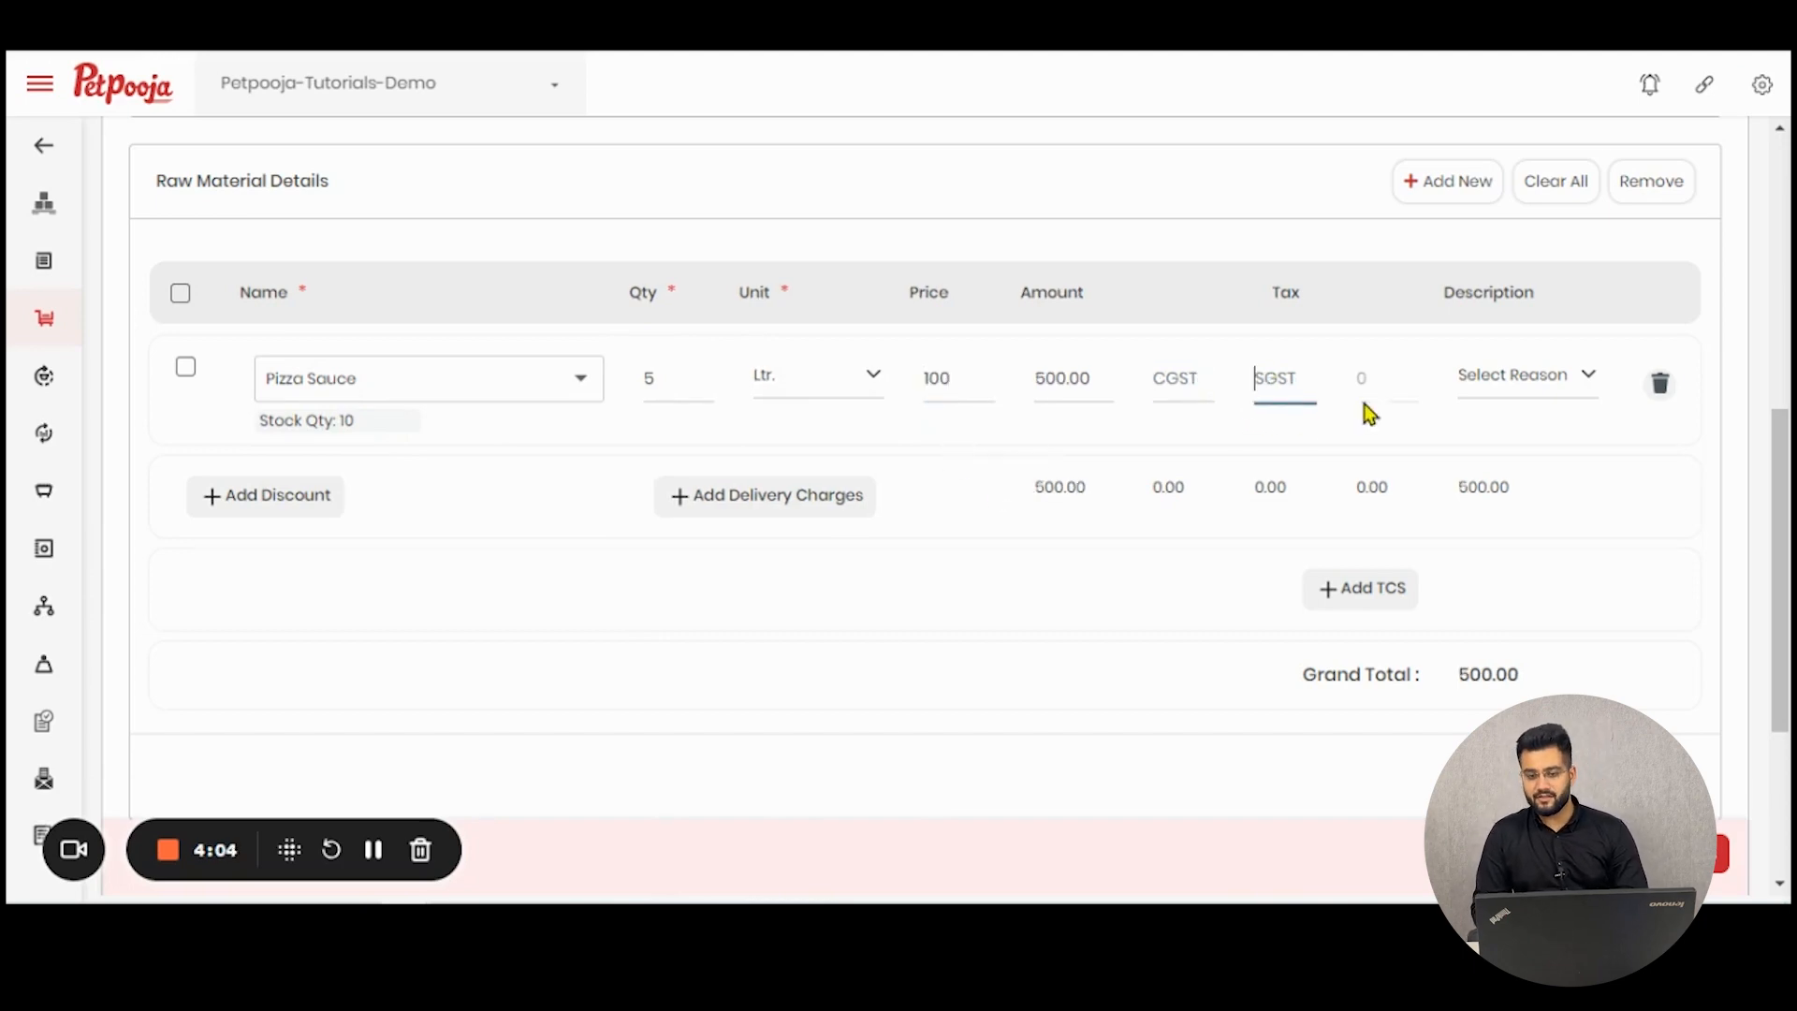
- Try Expire Before Date as the return reason for Pizza Sauce, and settle on Bad Smell
{"action": "left_click", "coordinate": [1514, 379]}
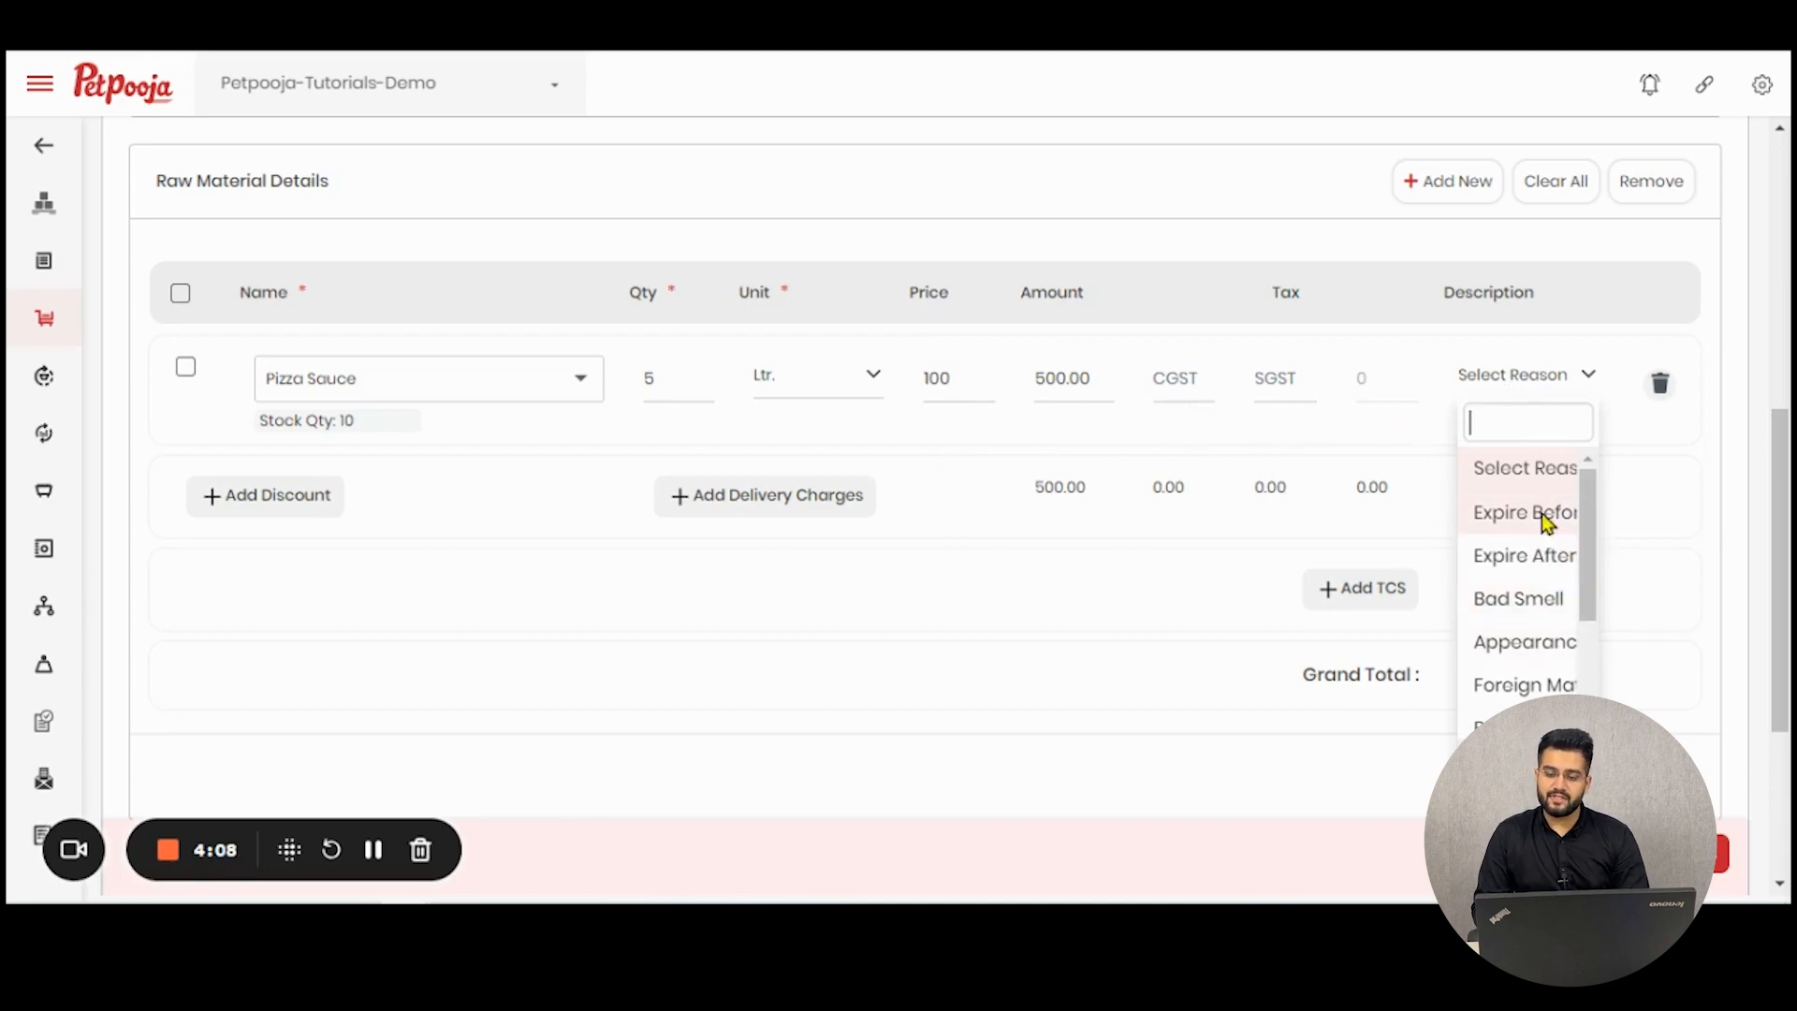
{"action": "scroll", "coordinate": [1546, 520], "scroll_direction": "down", "scroll_amount": 2}
{"action": "scroll", "coordinate": [1553, 590], "scroll_direction": "up", "scroll_amount": 2}
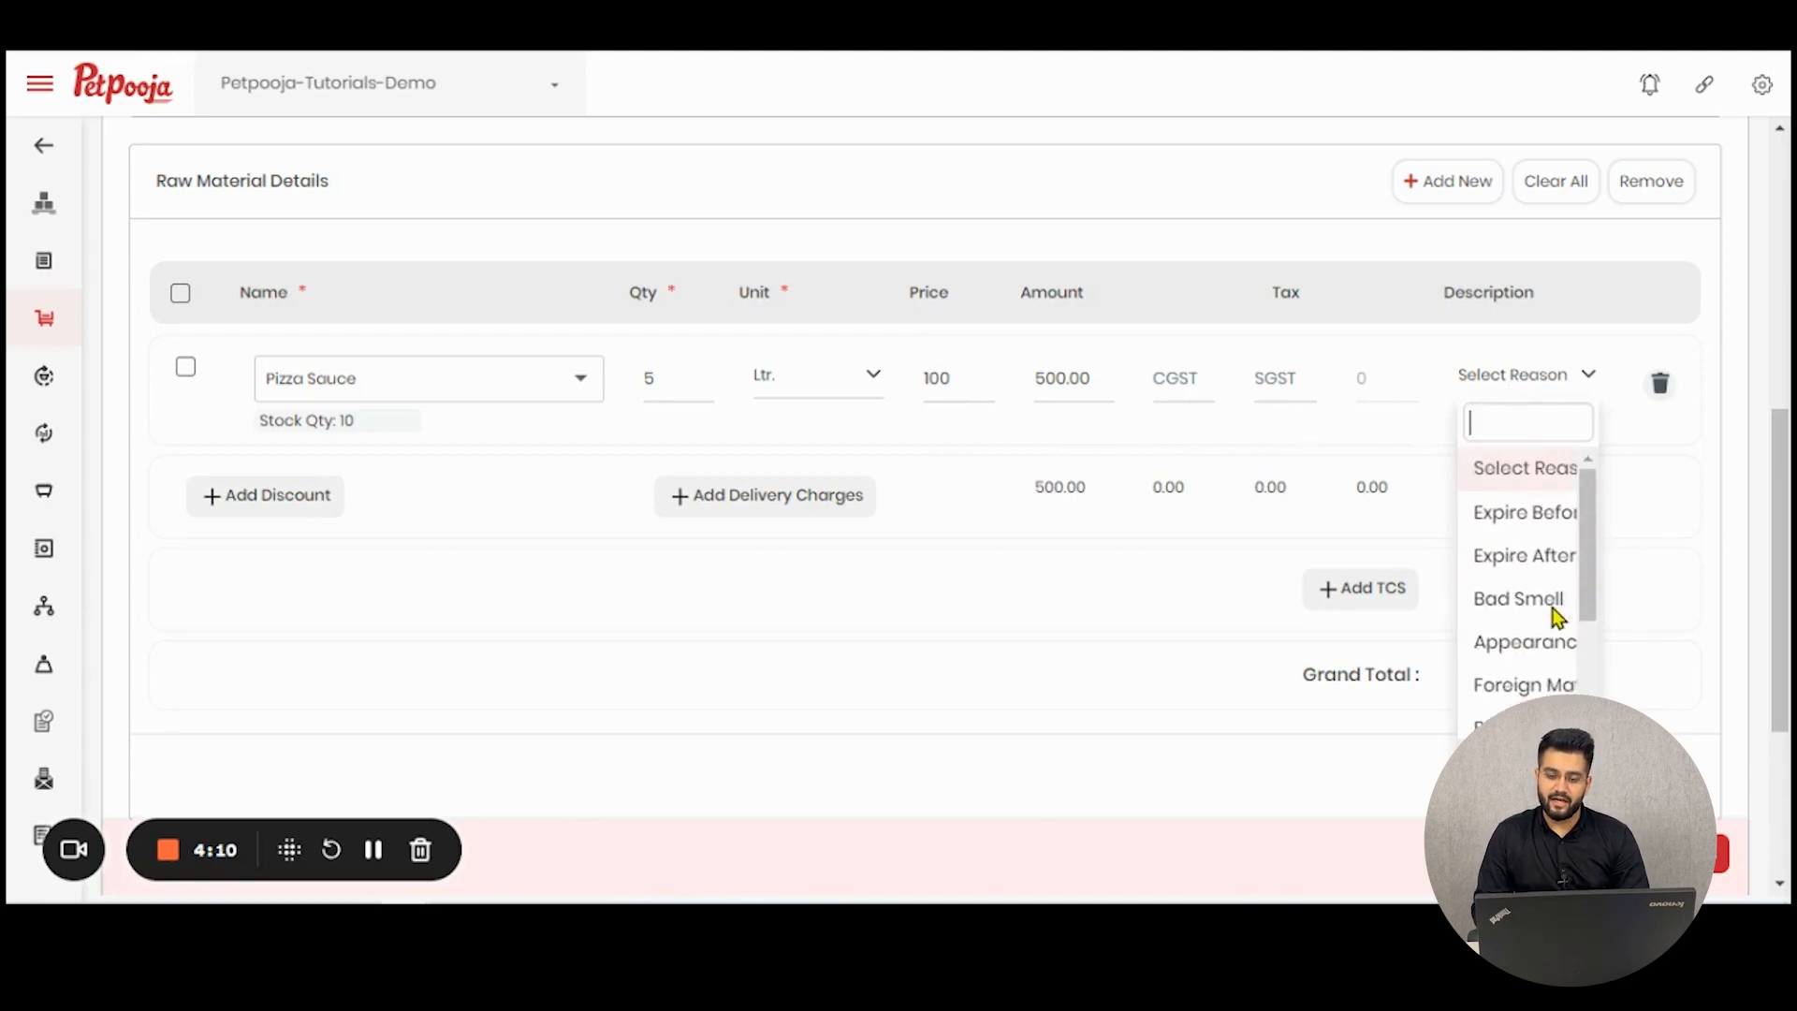
{"action": "left_click", "coordinate": [1549, 536]}
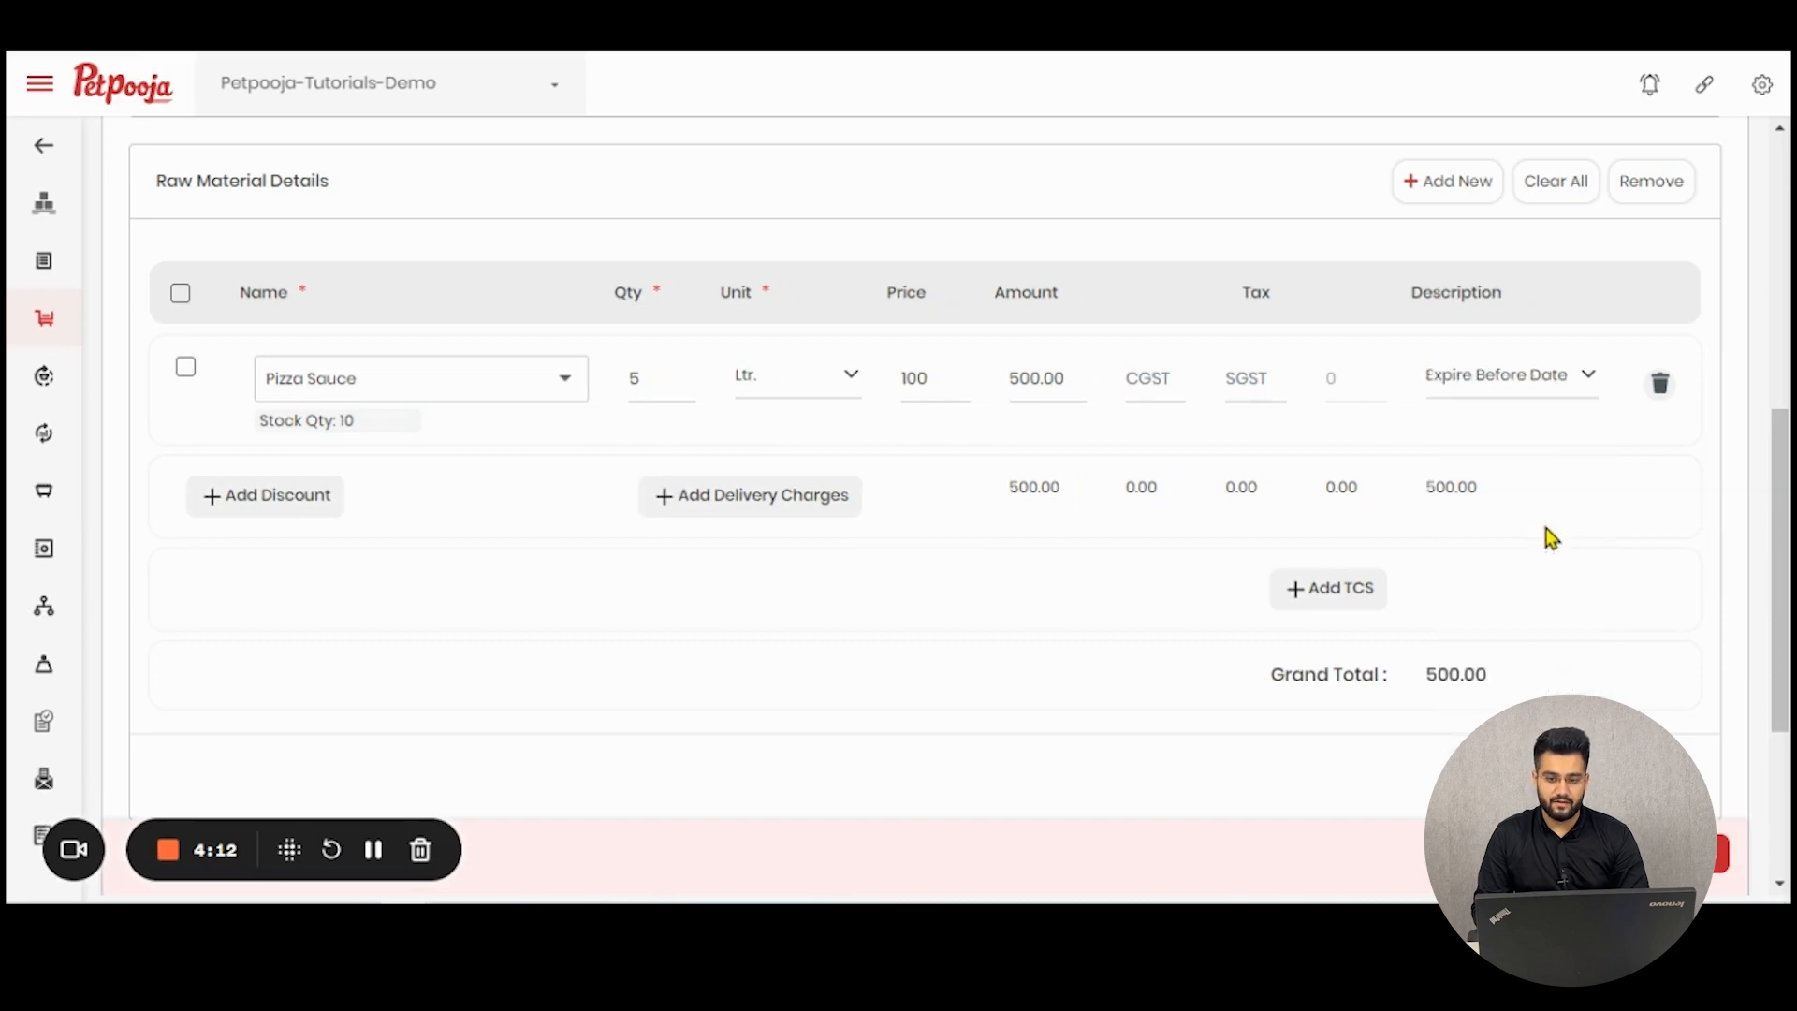
{"action": "left_click", "coordinate": [1493, 386]}
{"action": "left_click", "coordinate": [1525, 602]}
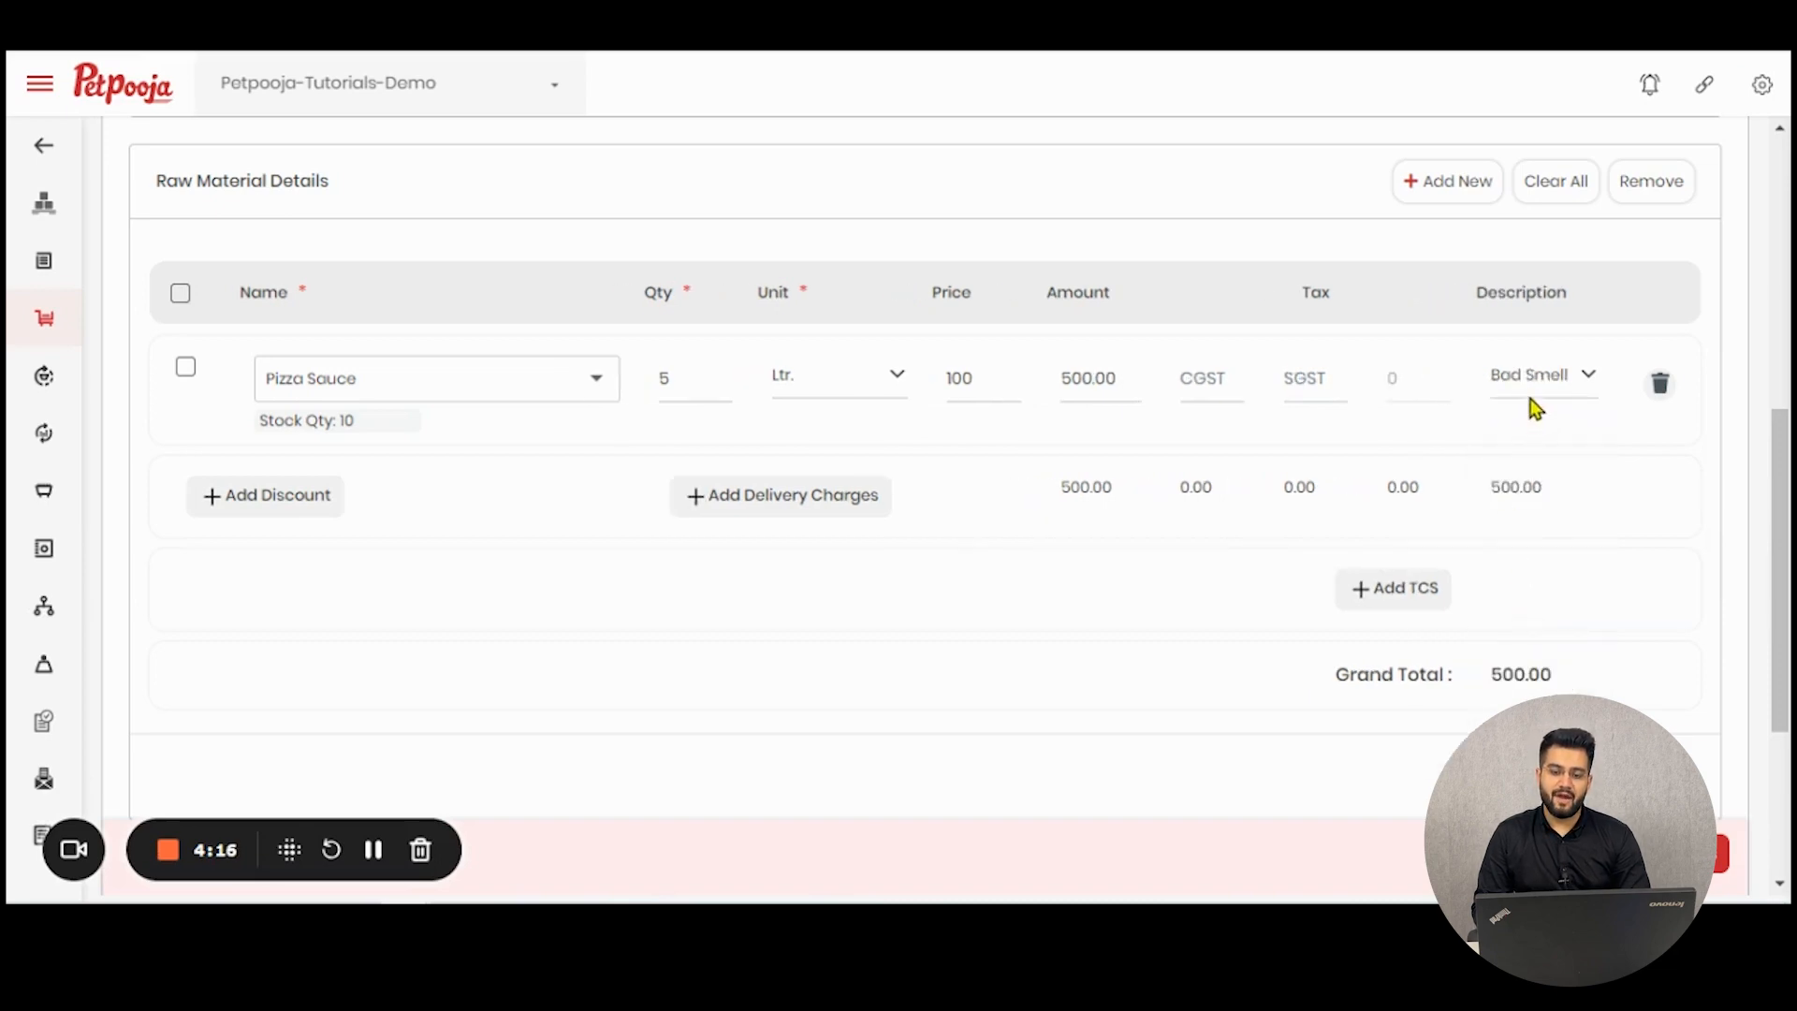
- Save the purchase return and view its entry in the purchase return list
{"action": "mouse_move", "coordinate": [29, 510]}
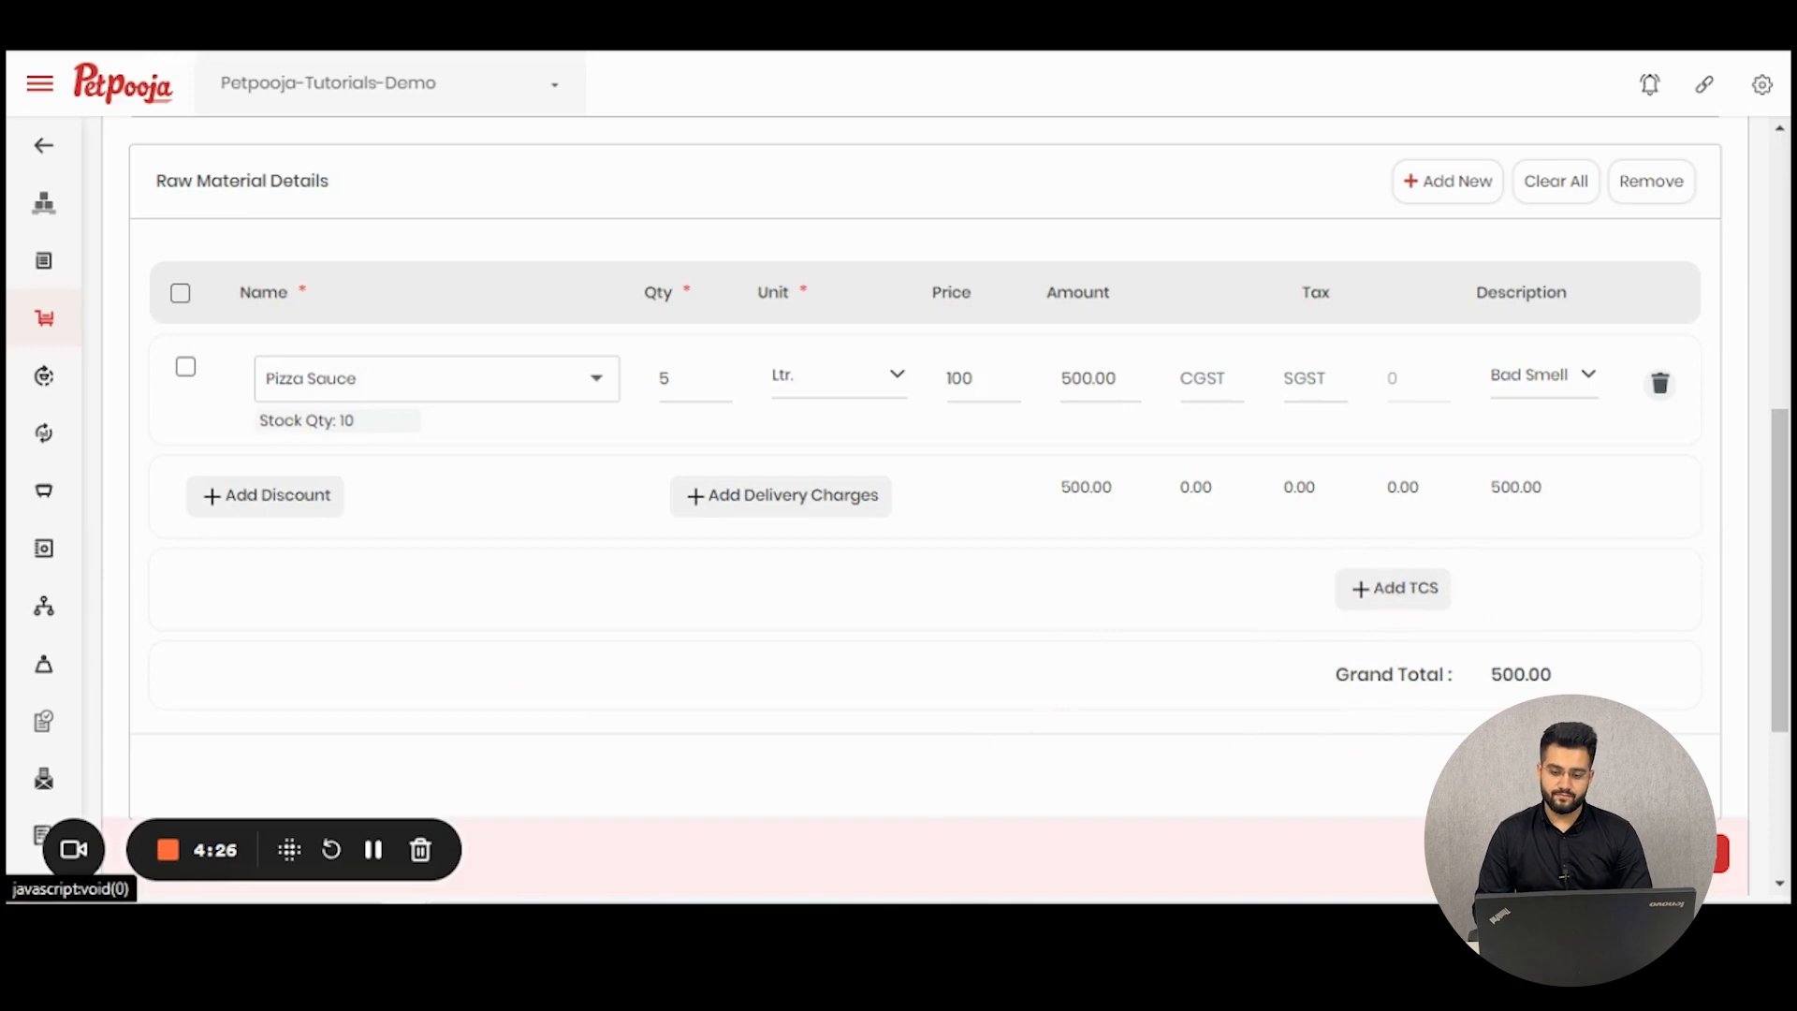
{"action": "scroll", "coordinate": [1643, 713], "scroll_direction": "down", "scroll_amount": 2}
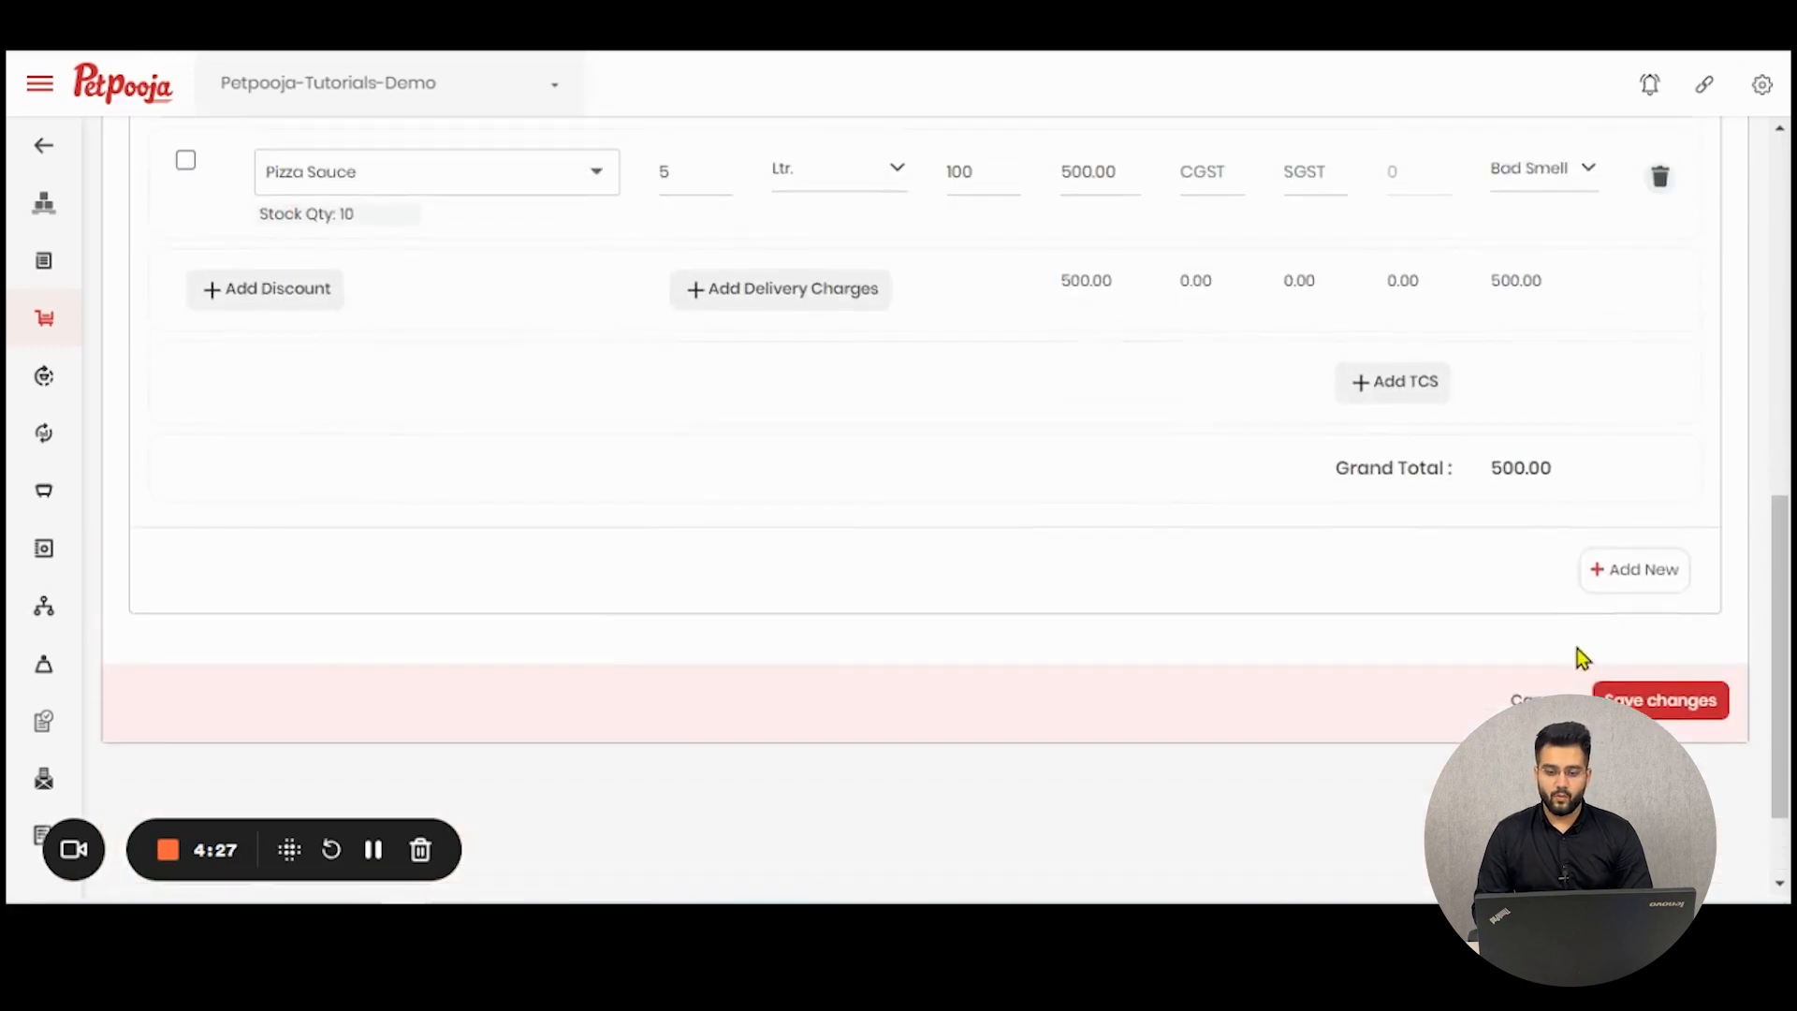
{"action": "left_click", "coordinate": [1627, 700]}
{"action": "scroll", "coordinate": [1112, 584], "scroll_direction": "down", "scroll_amount": 4}
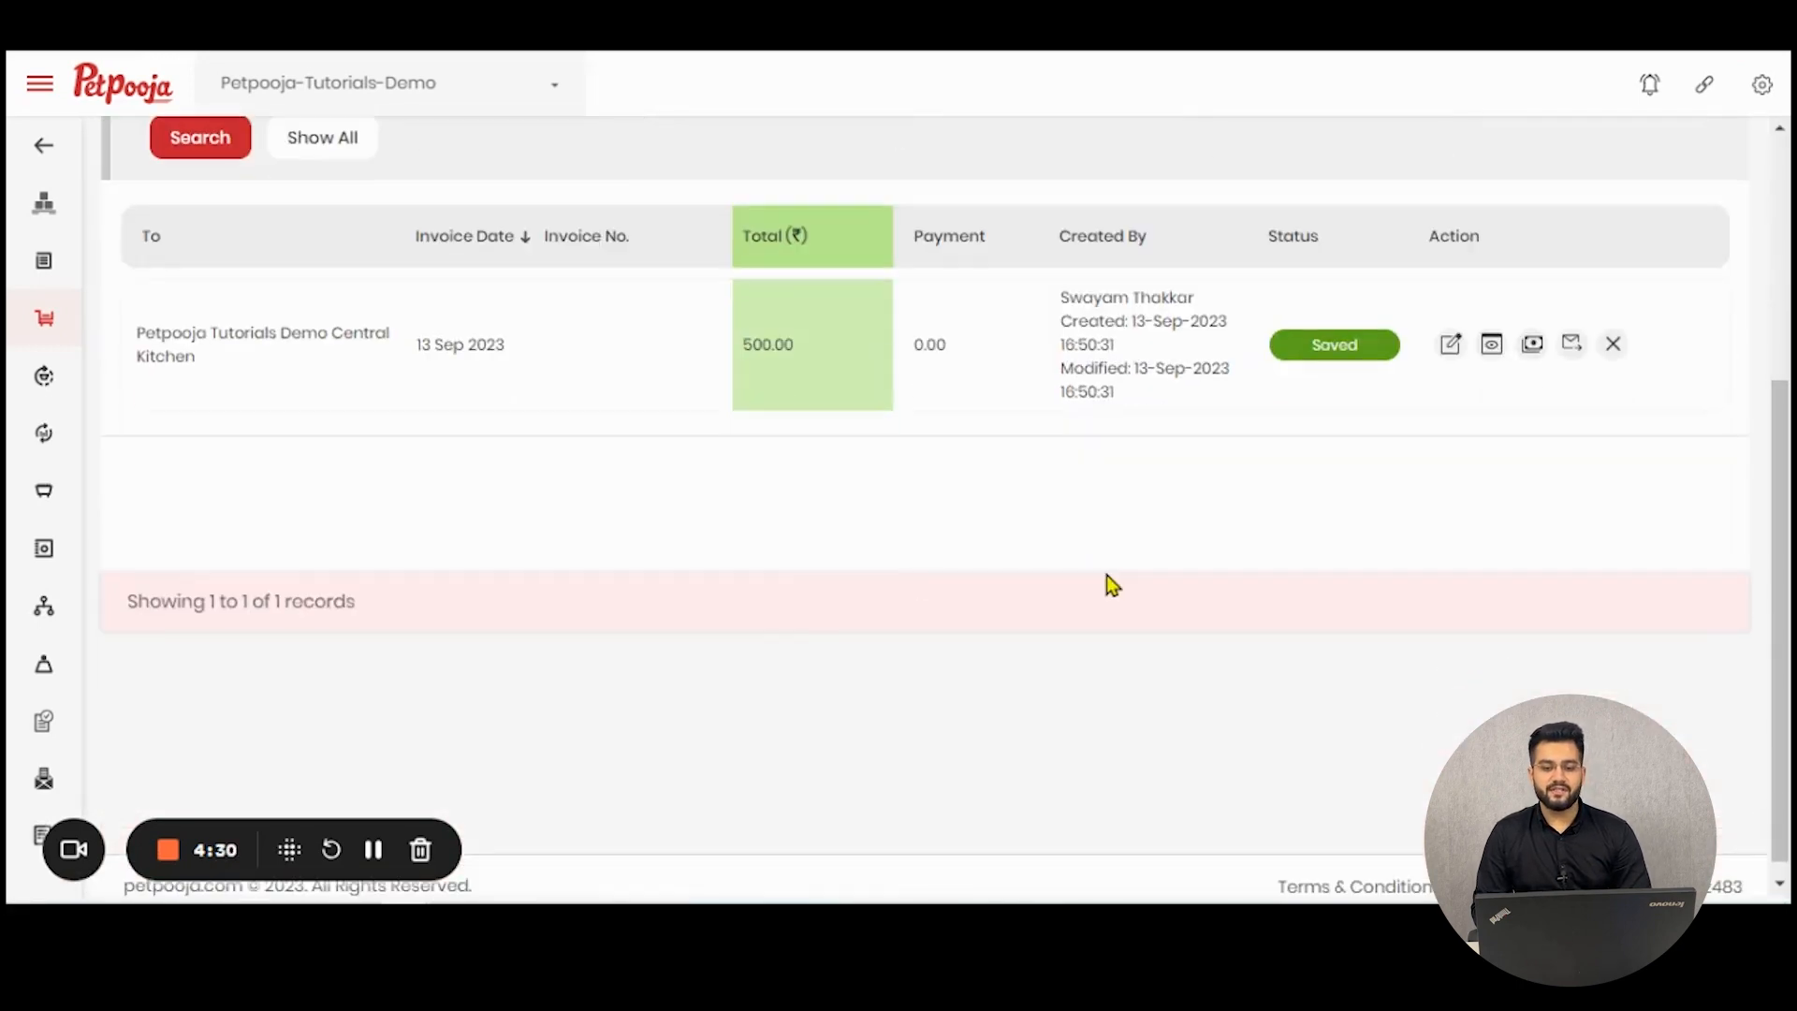
- Open the central kitchen purchase return for editing to view its details, and return to the purchase return list
{"action": "scroll", "coordinate": [1116, 584], "scroll_direction": "up", "scroll_amount": 4}
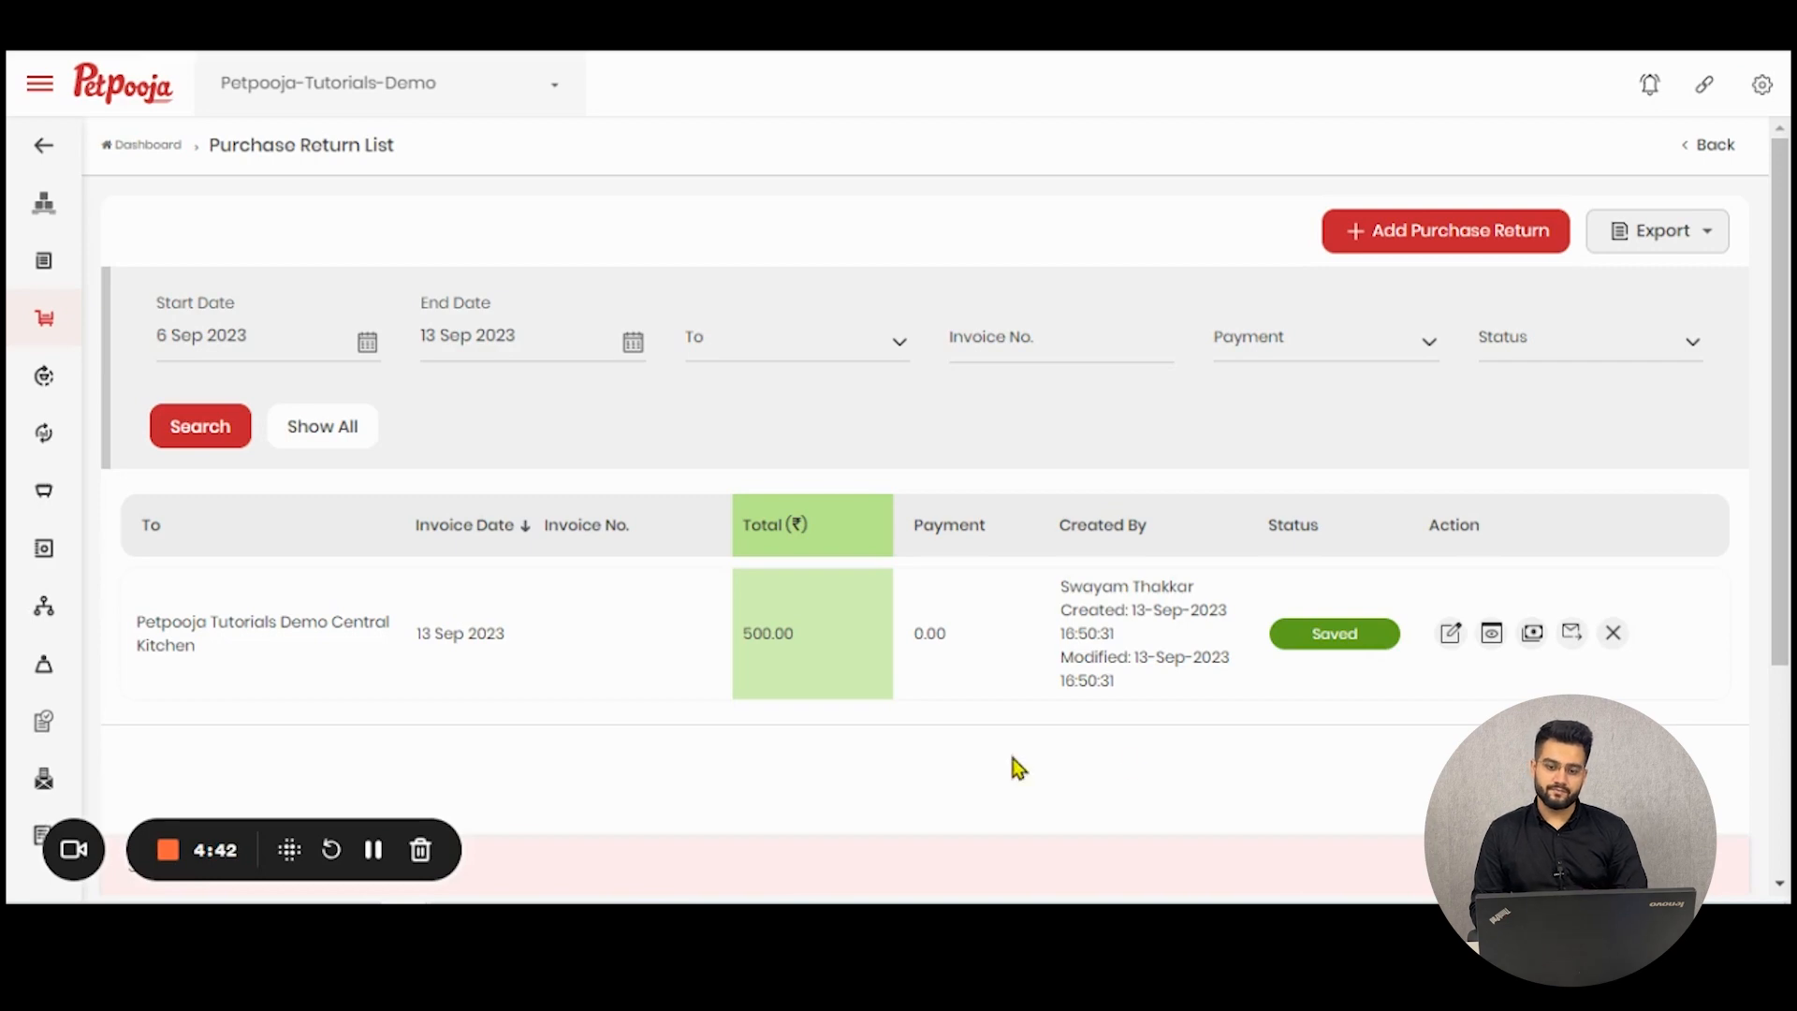
{"action": "left_click", "coordinate": [1451, 636]}
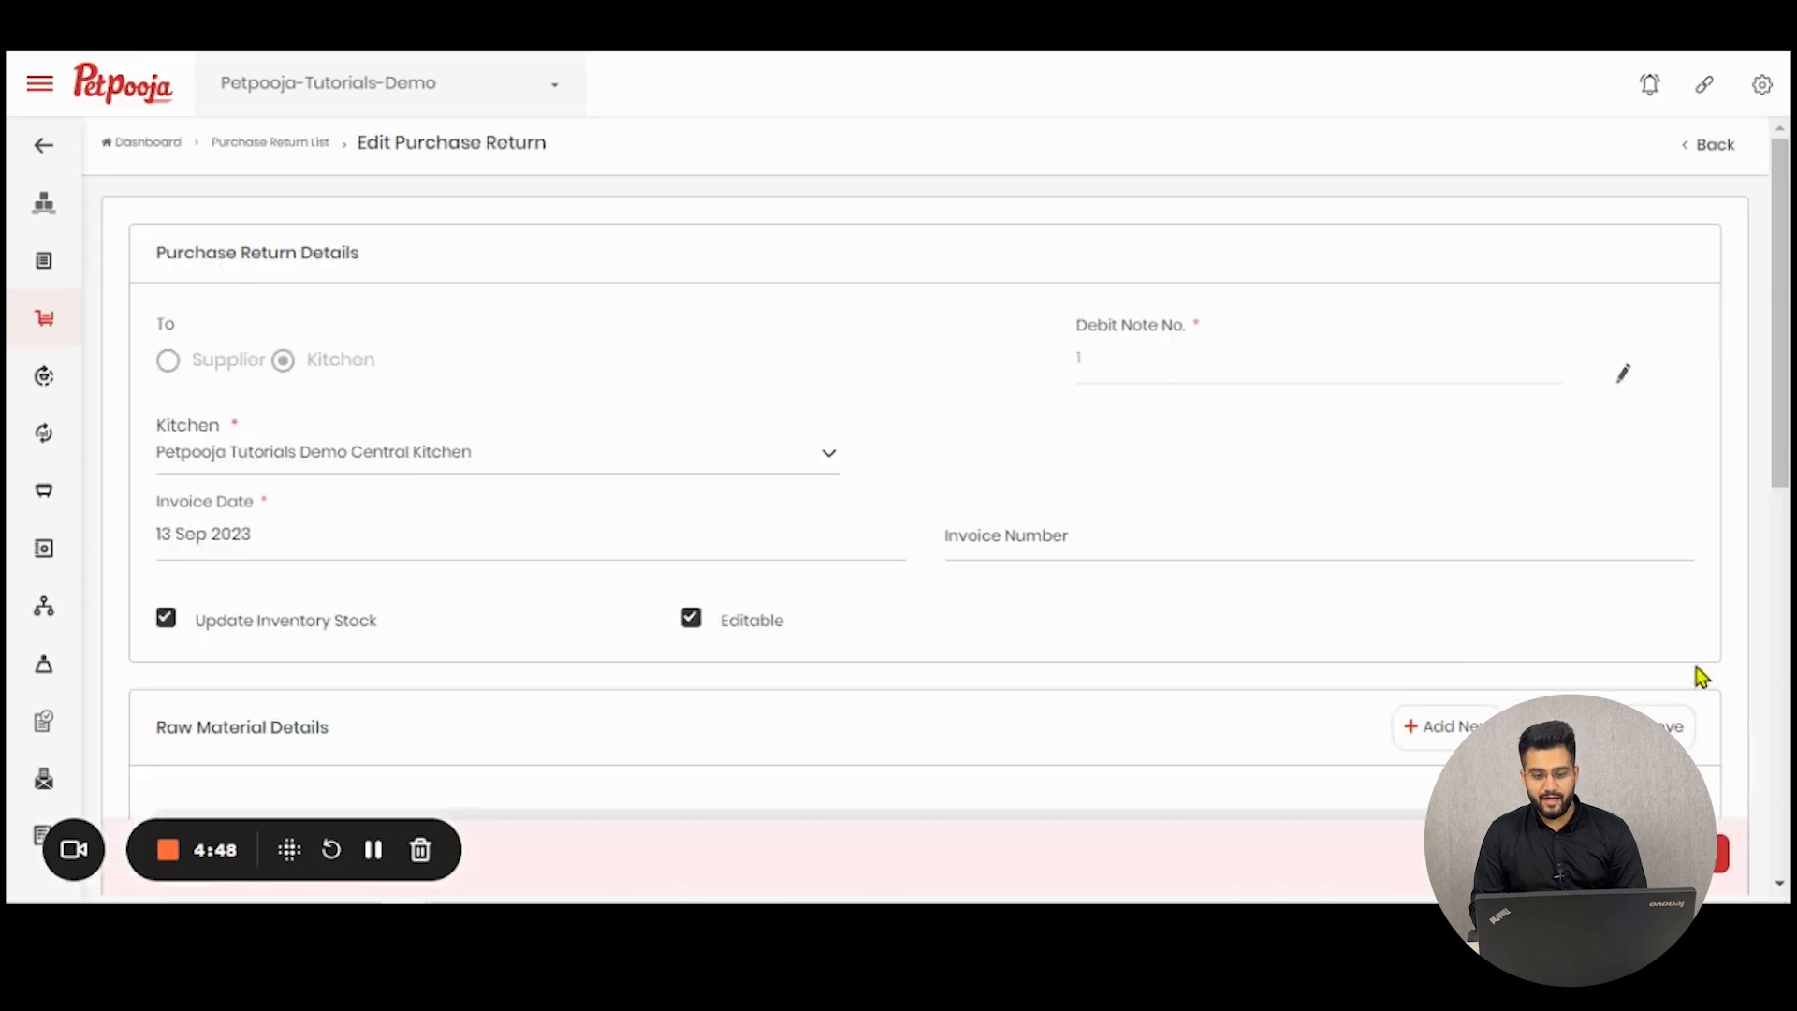
{"action": "left_click", "coordinate": [1693, 854]}
- View the purchase return's printable document, examine it enlarged from the header to the signature section, and close it
{"action": "left_click", "coordinate": [1496, 635]}
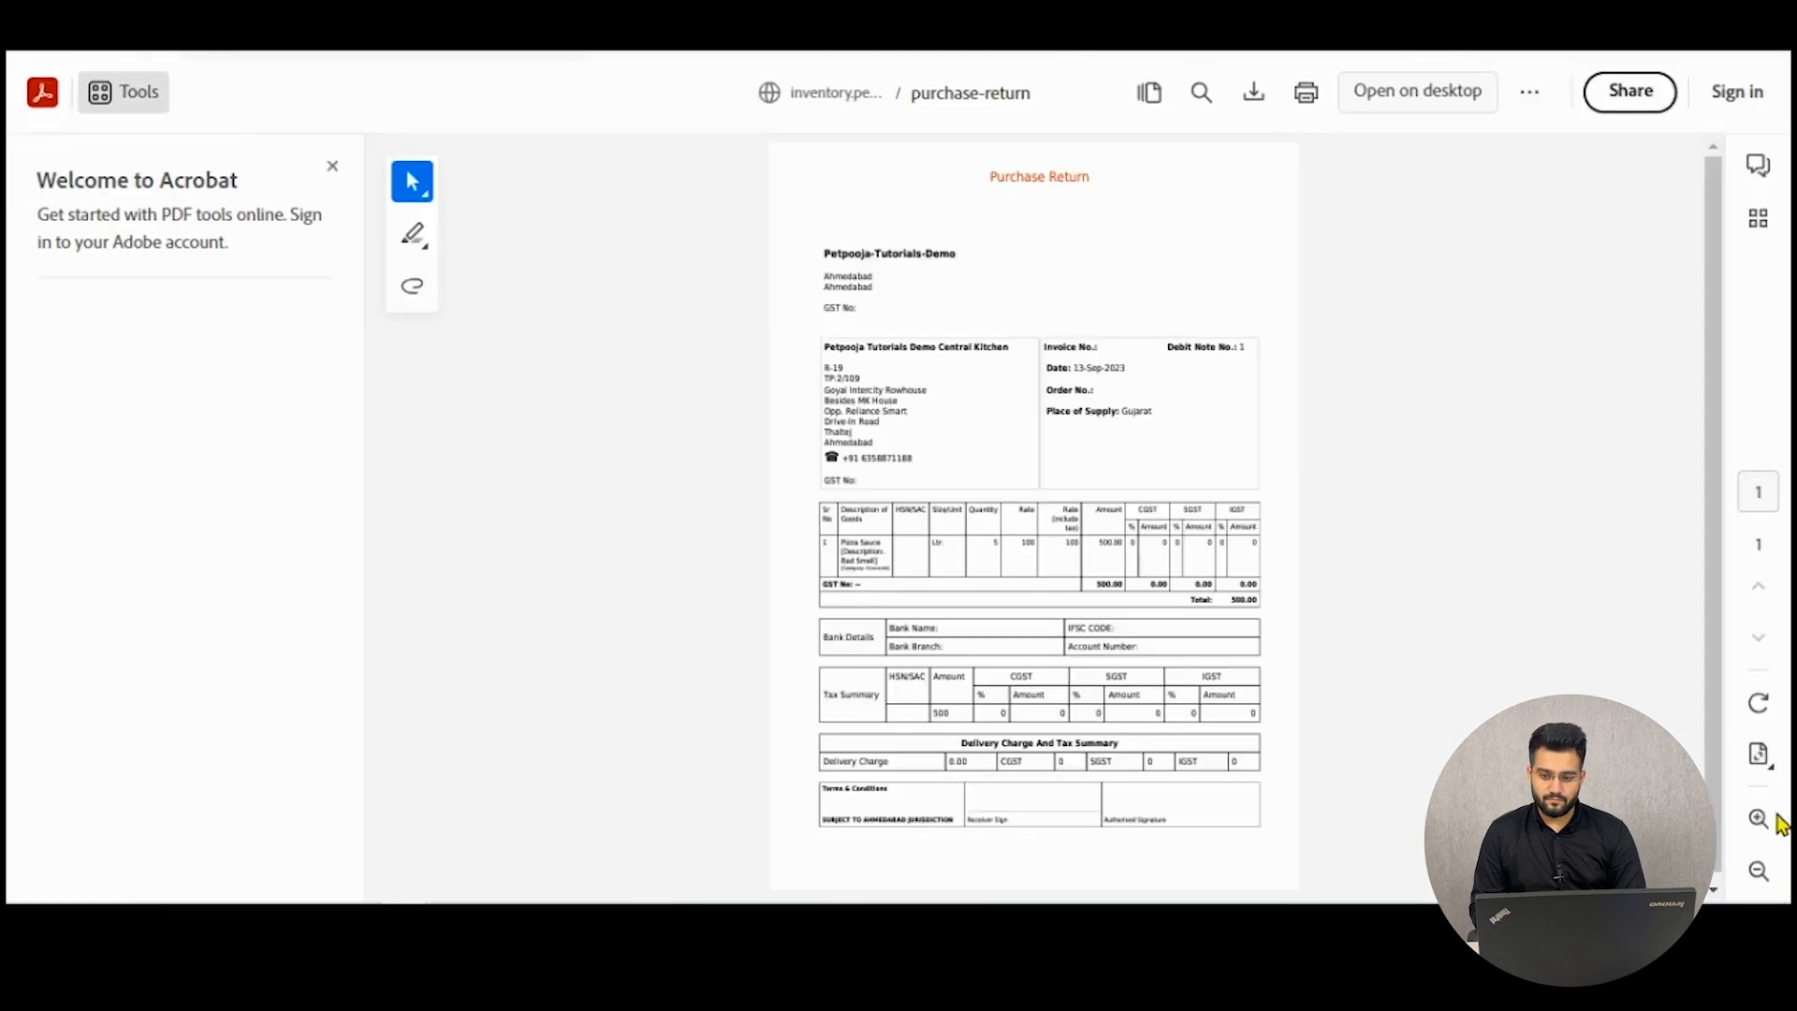
{"action": "left_click", "coordinate": [1758, 820]}
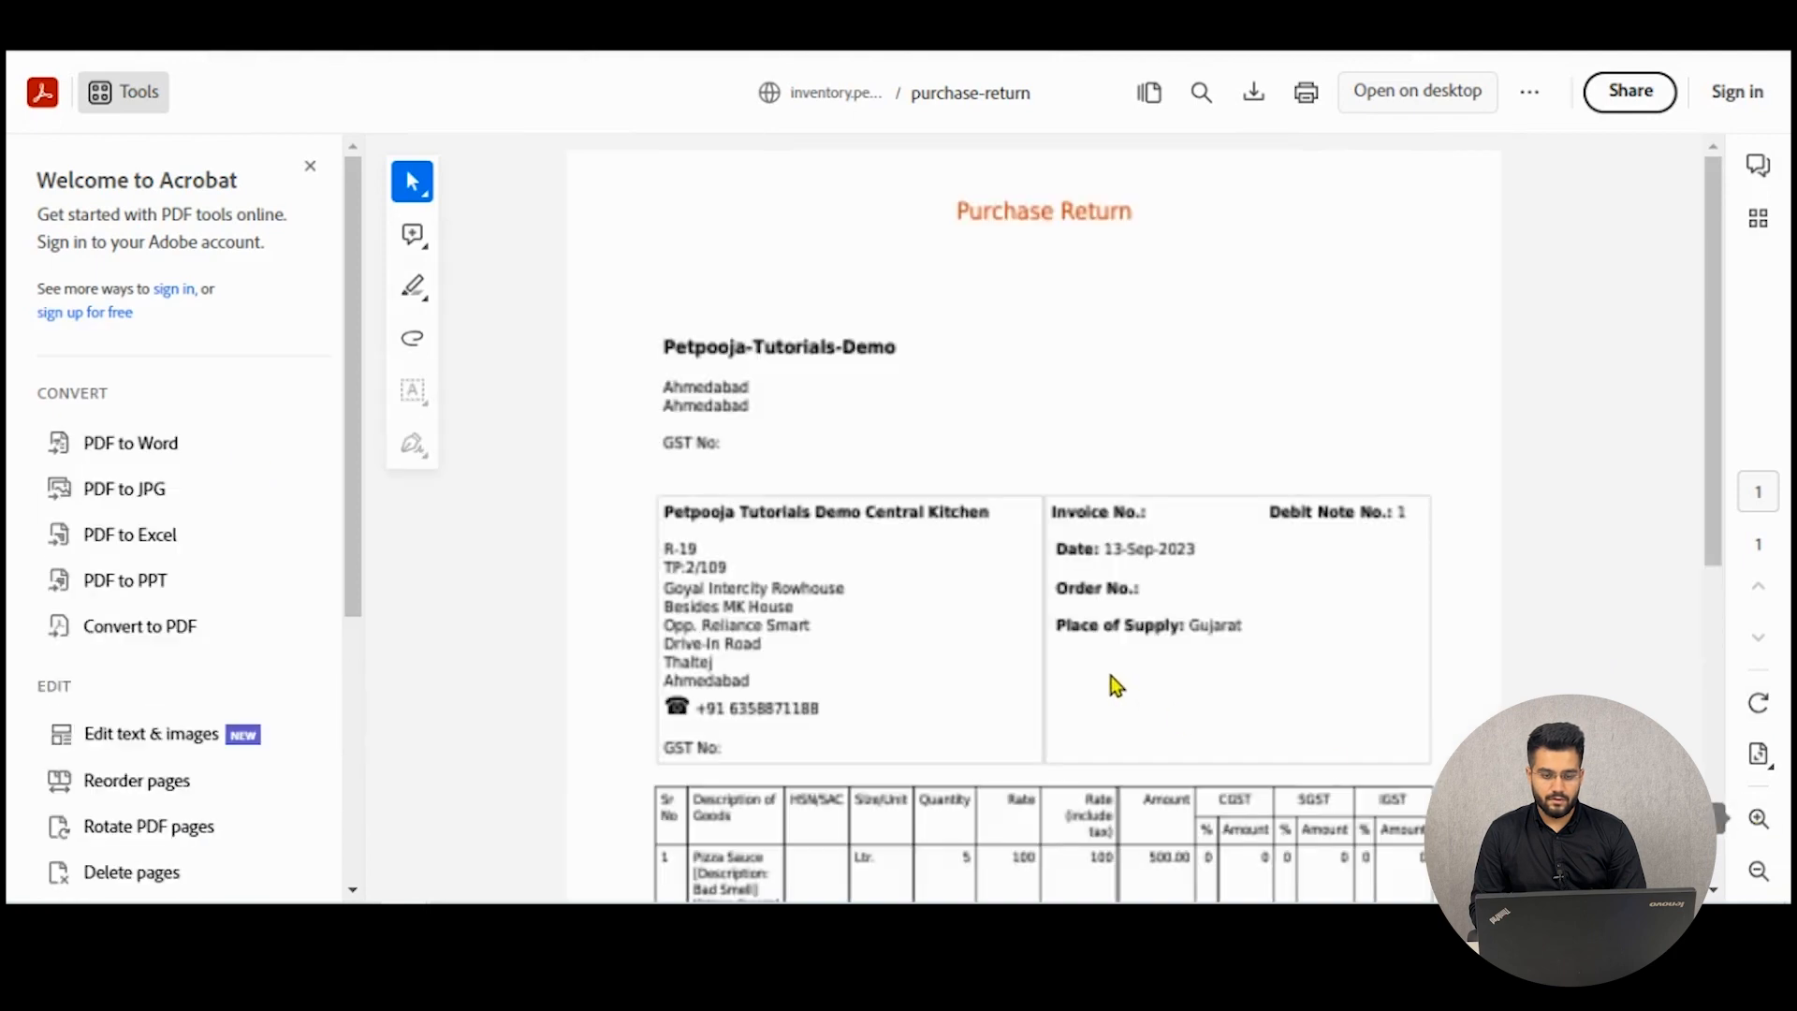
{"action": "scroll", "coordinate": [1115, 687], "scroll_direction": "down", "scroll_amount": 5}
{"action": "scroll", "coordinate": [1115, 686], "scroll_direction": "down", "scroll_amount": 1}
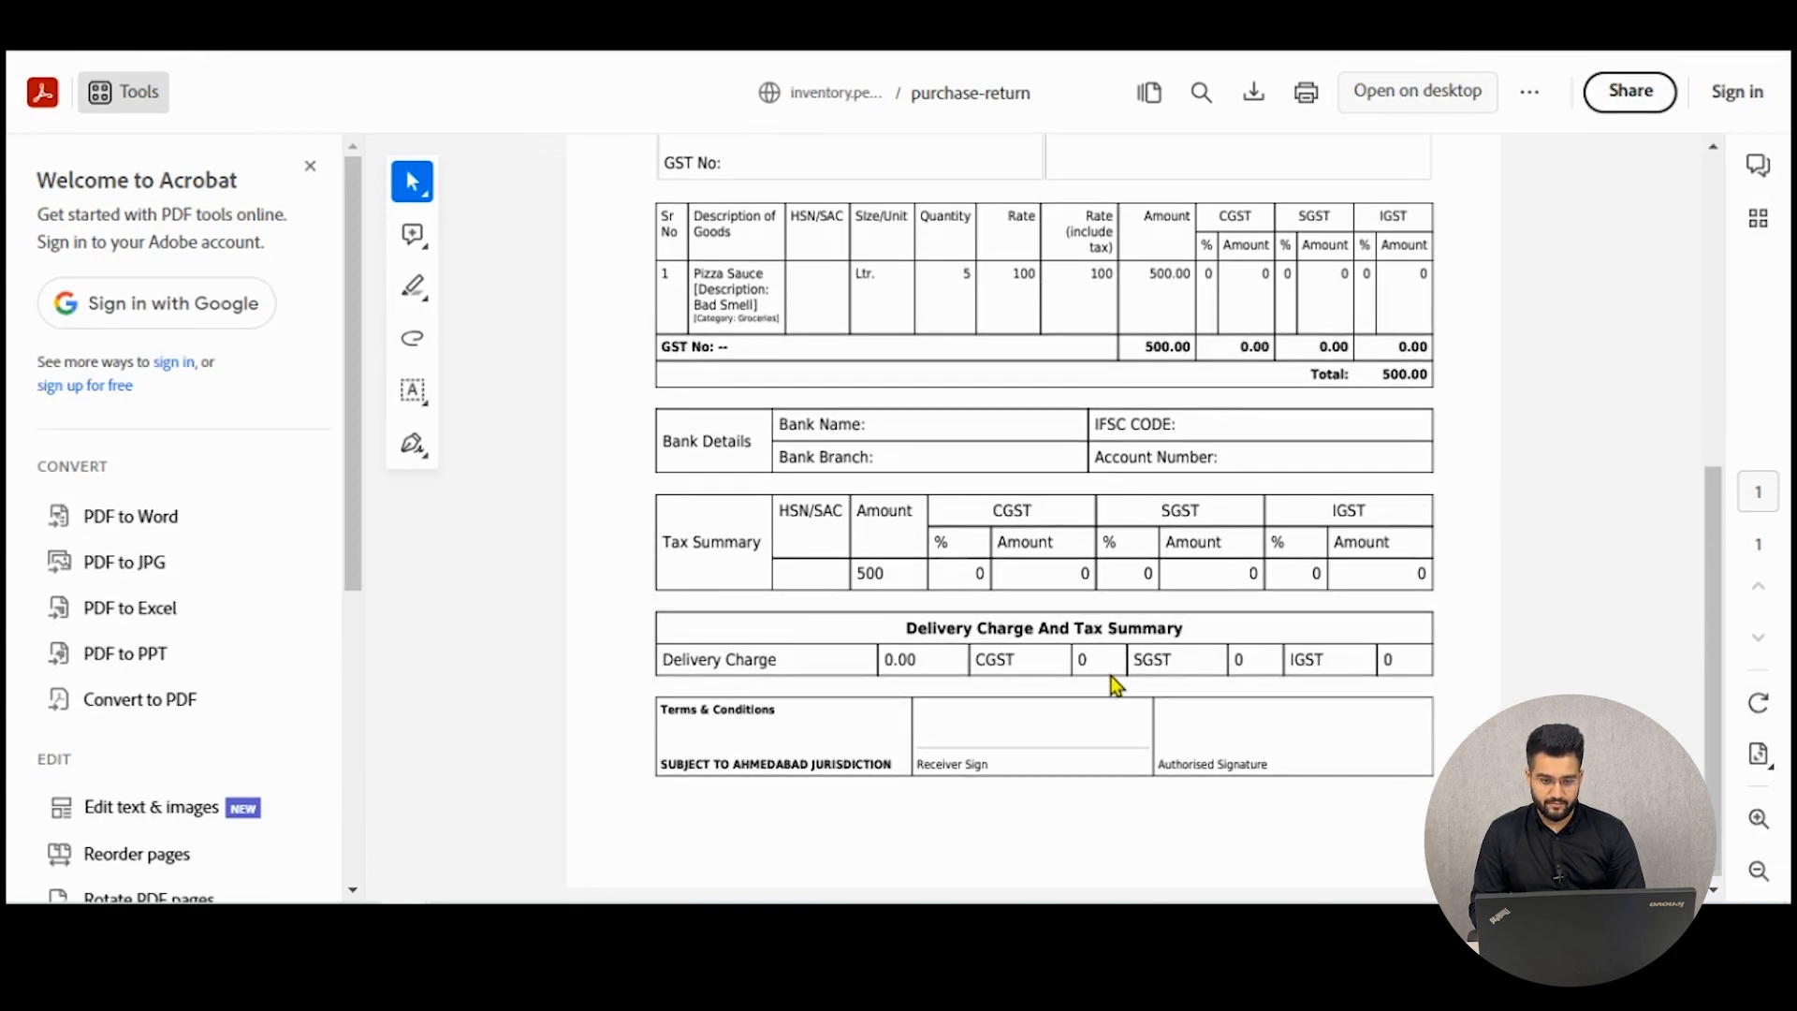
{"action": "scroll", "coordinate": [1115, 686], "scroll_direction": "up", "scroll_amount": 10}
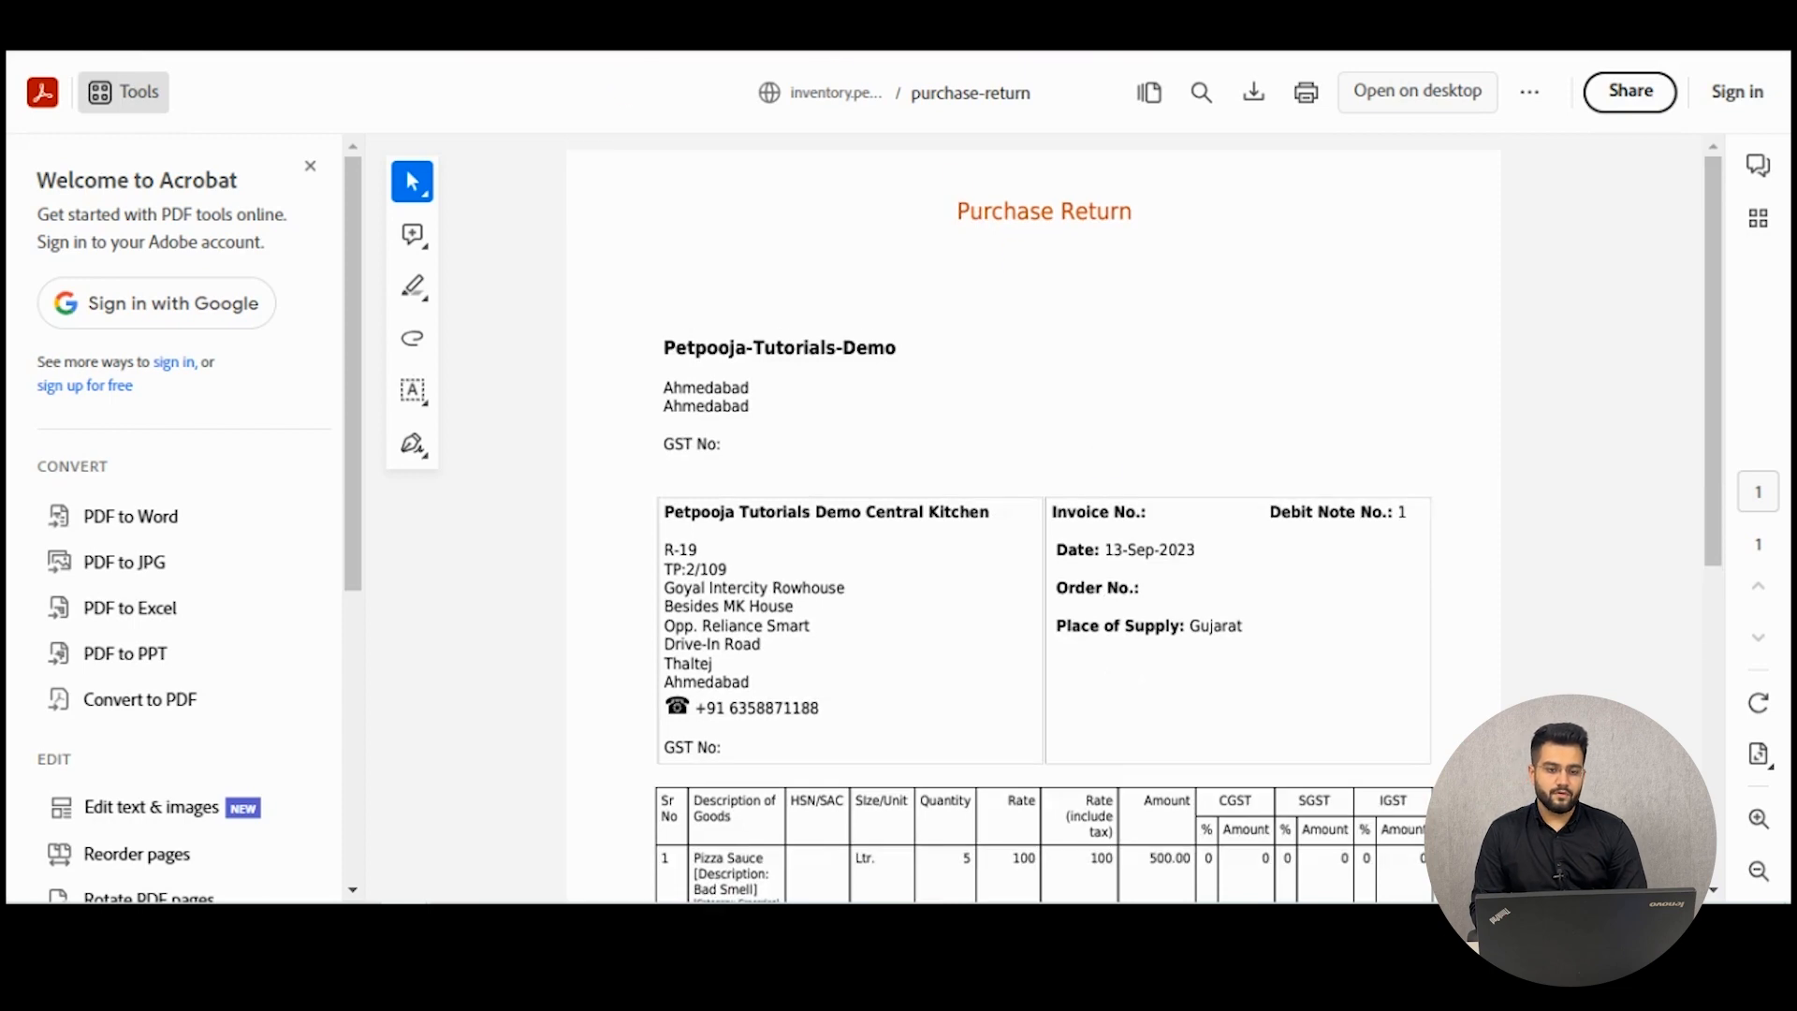
{"action": "key", "text": "ctrl+w"}
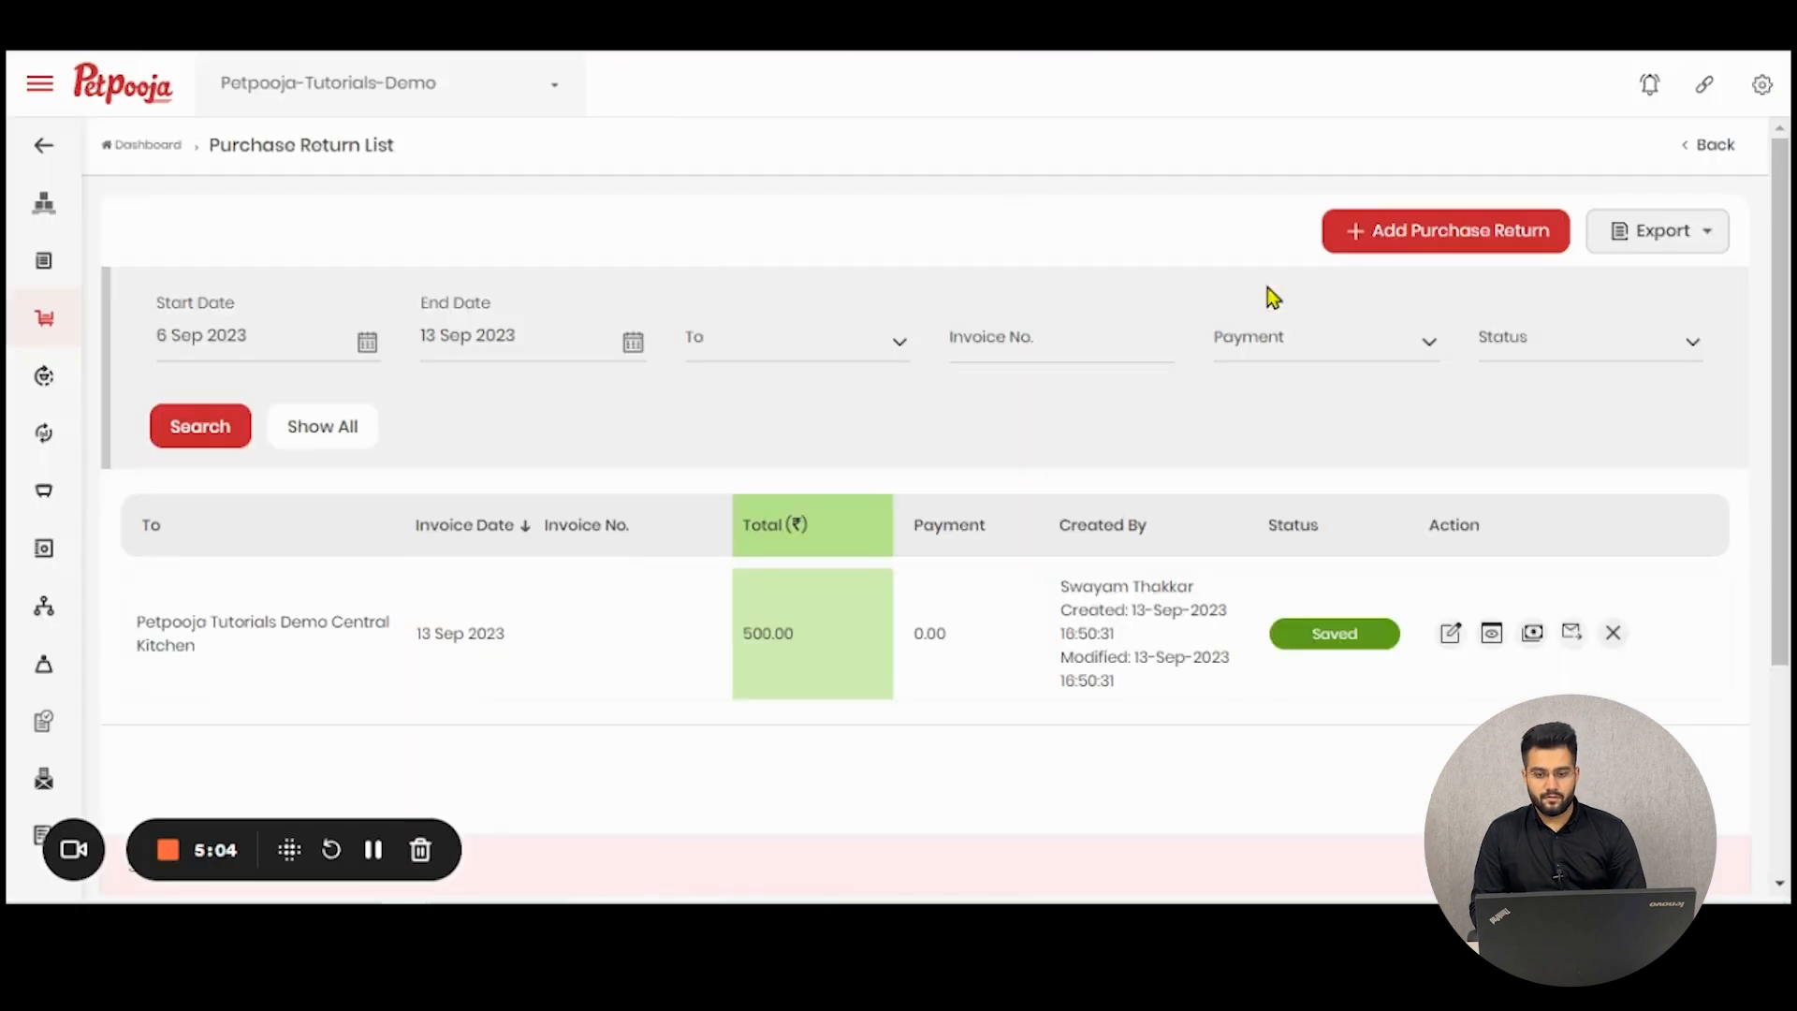
- Open the paid amount form for the central kitchen purchase return and close it without recording a payment
{"action": "left_click", "coordinate": [1535, 644]}
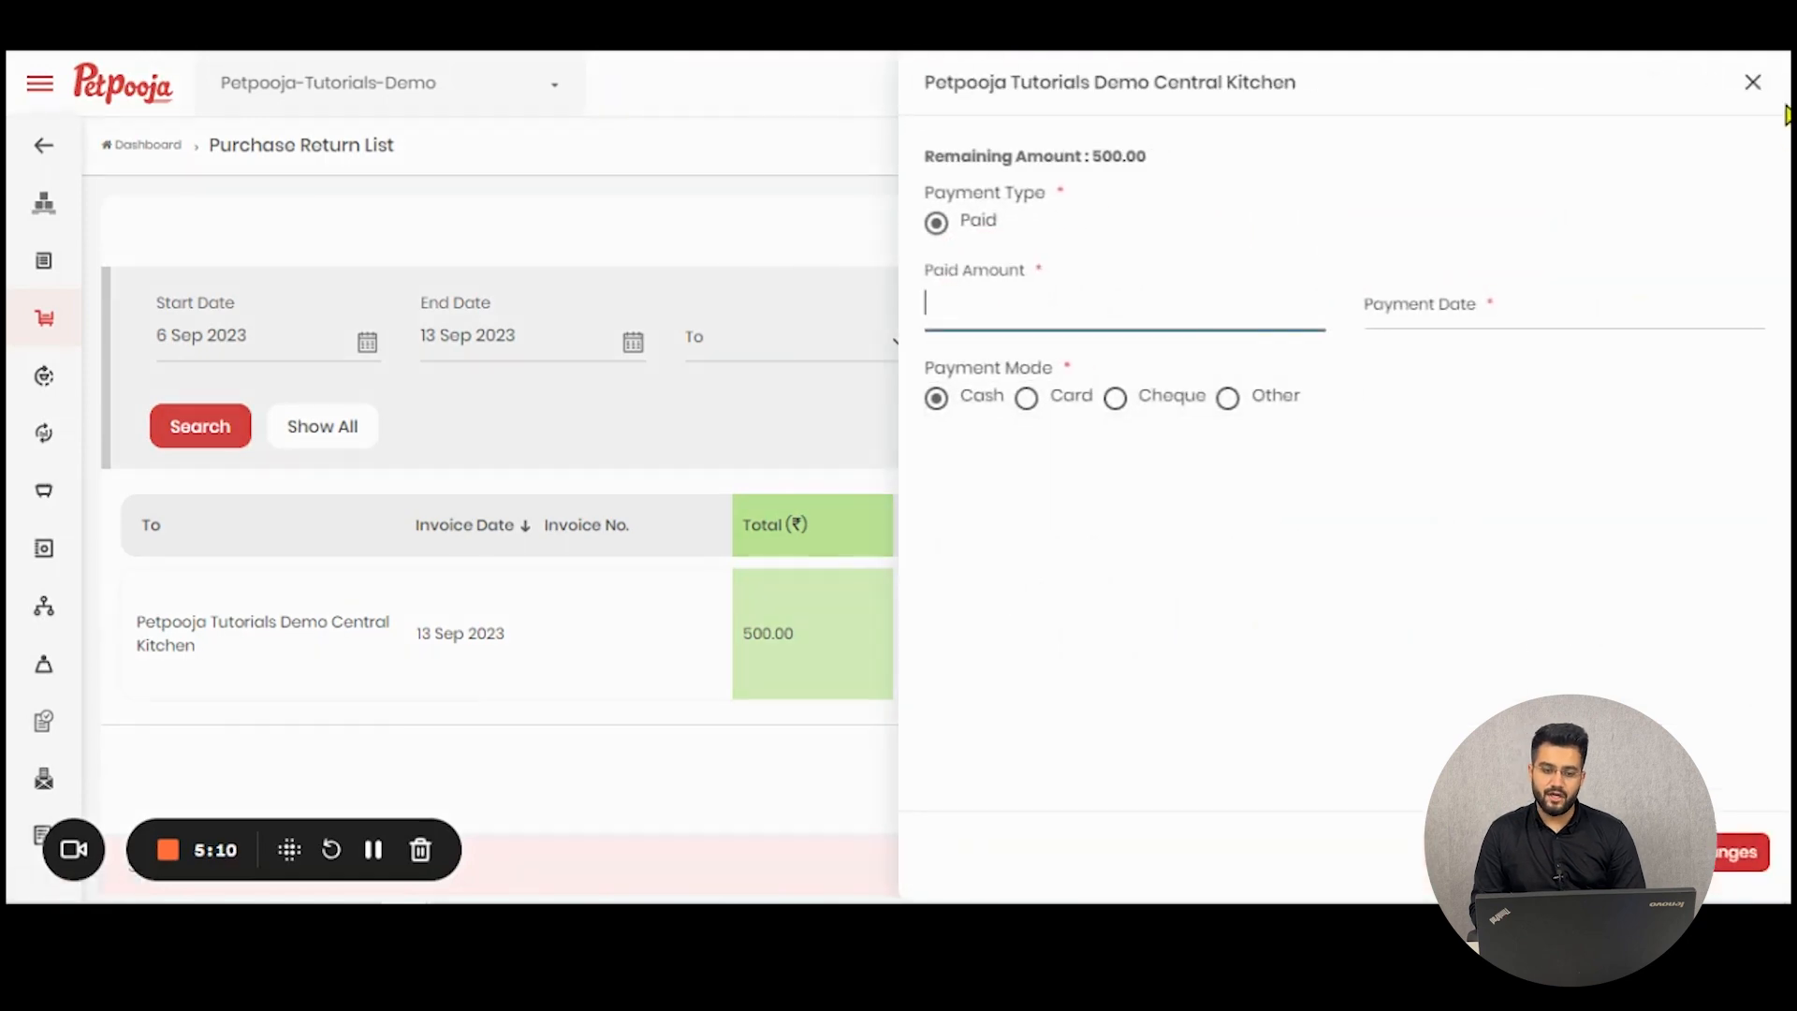
{"action": "left_click", "coordinate": [1753, 84]}
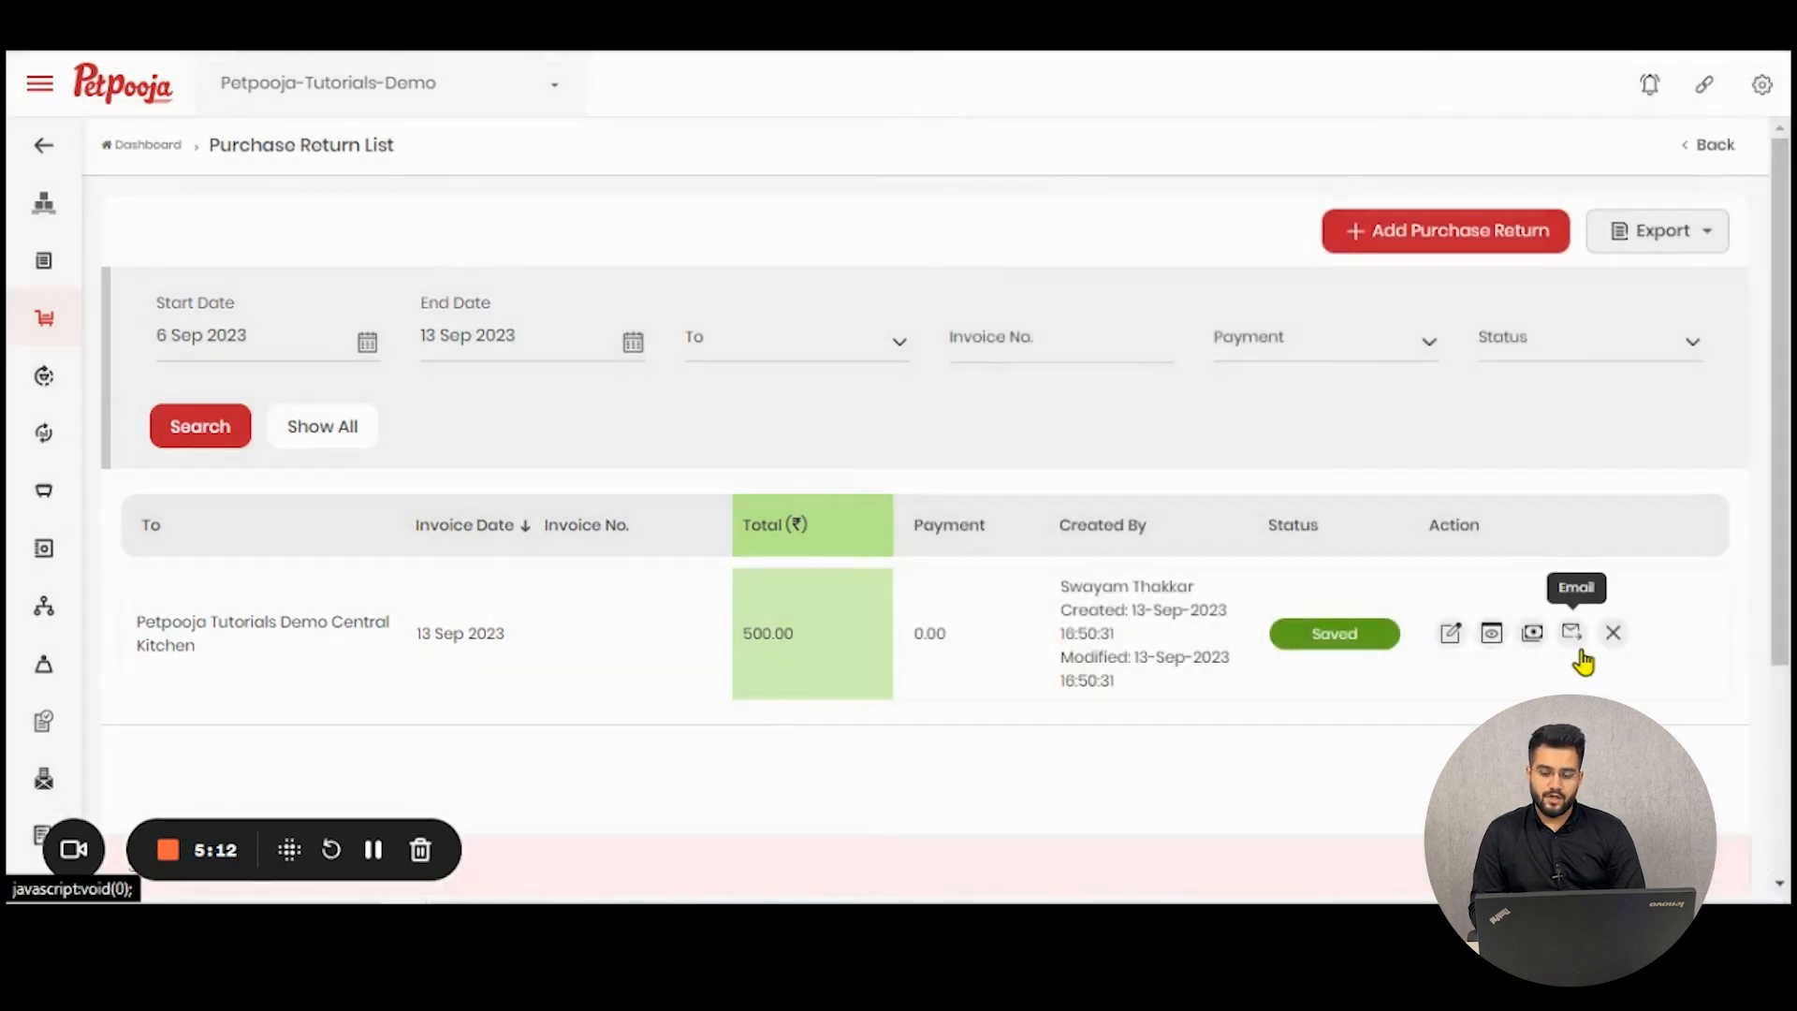